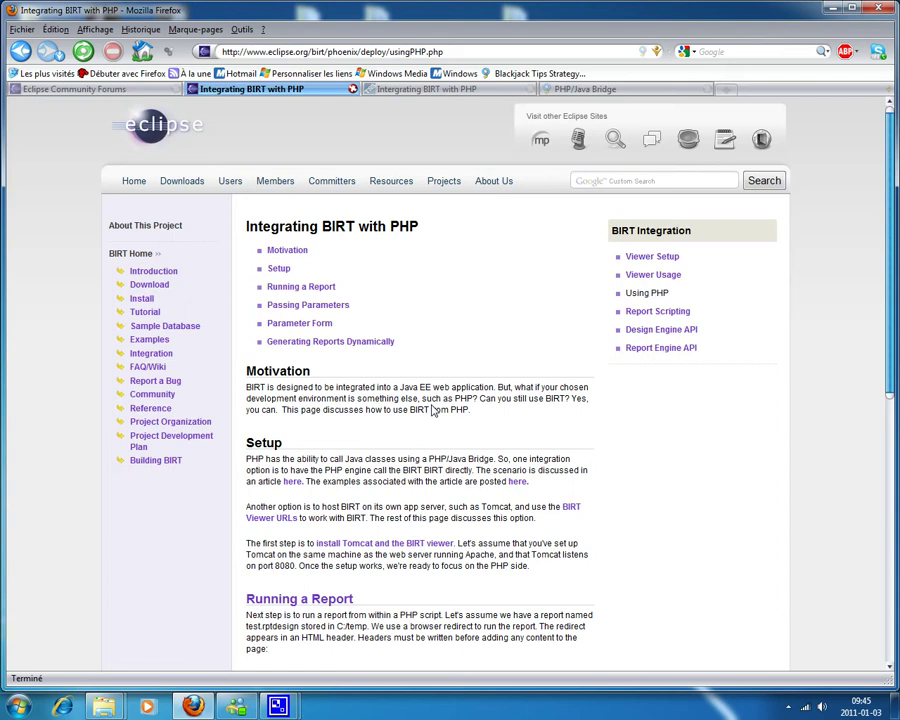
- Scroll down to the Running a Report section with the PHP redirect example
{"action": "scroll", "coordinate": [433, 410], "scroll_direction": "down", "scroll_amount": 5}
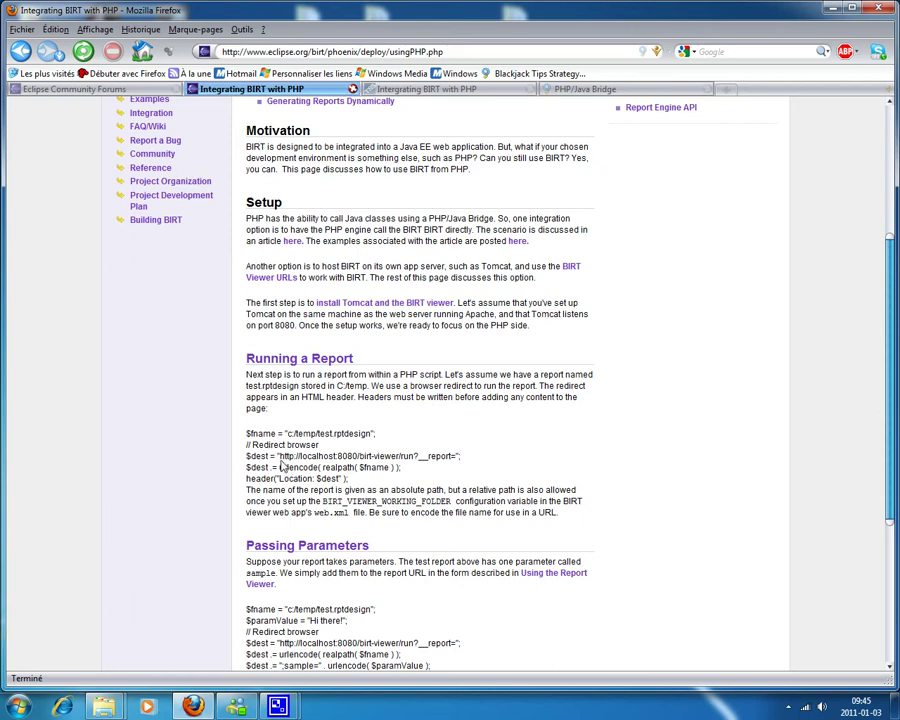
- Highlight the birt-viewer run URL in the code and the sentence about using a PHP/Java Bridge
{"action": "left_click_drag", "start_coordinate": [279, 457], "coordinate": [470, 461]}
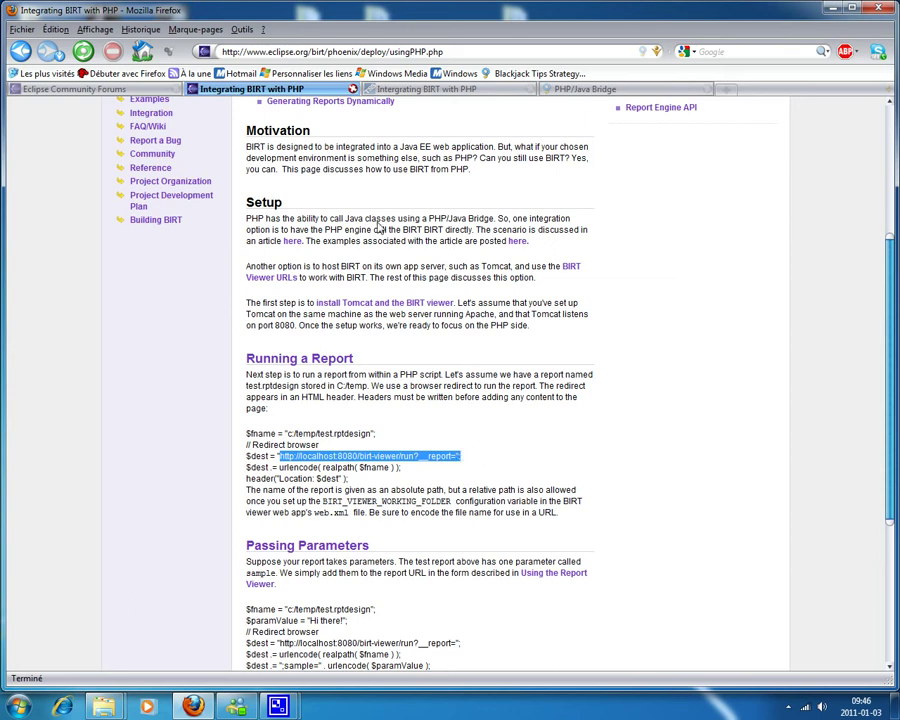
{"action": "left_click_drag", "start_coordinate": [370, 219], "coordinate": [500, 222]}
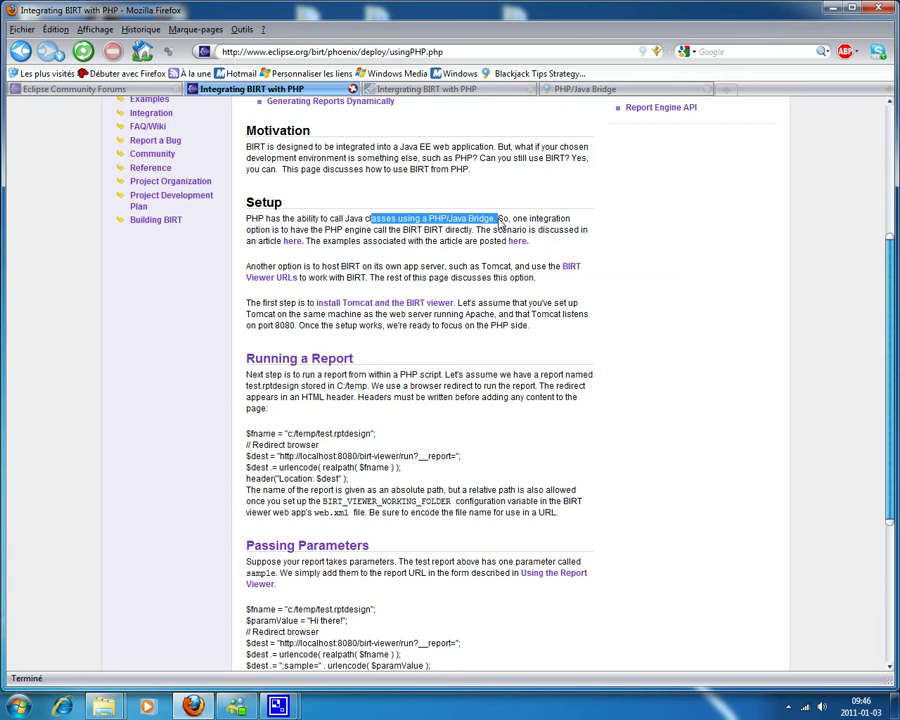
{"action": "left_click", "coordinate": [578, 89]}
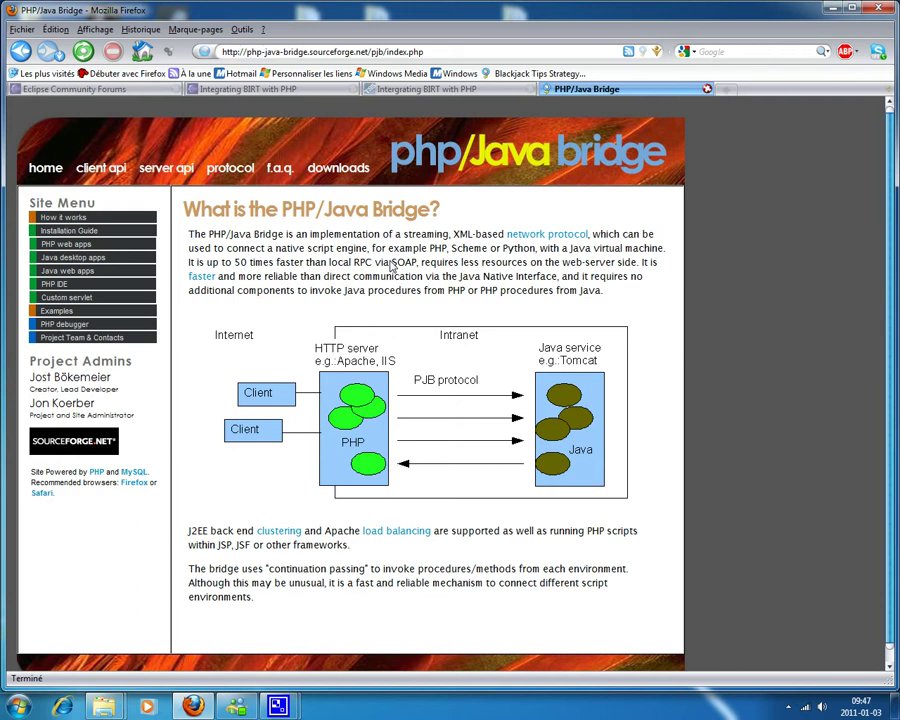
- Switch to TheServerSide BIRT-with-PHP article and browse to its Installing the PHP/Java Bridge into Tomcat section
{"action": "key", "text": "ctrl+shift+Tab"}
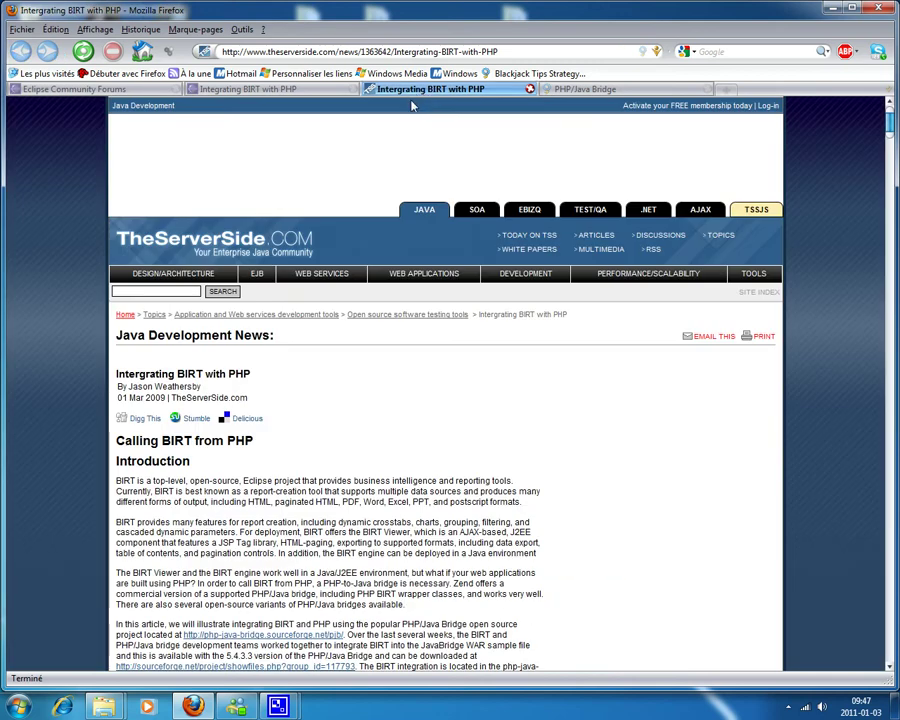
{"action": "scroll", "coordinate": [430, 476], "scroll_direction": "down", "scroll_amount": 3}
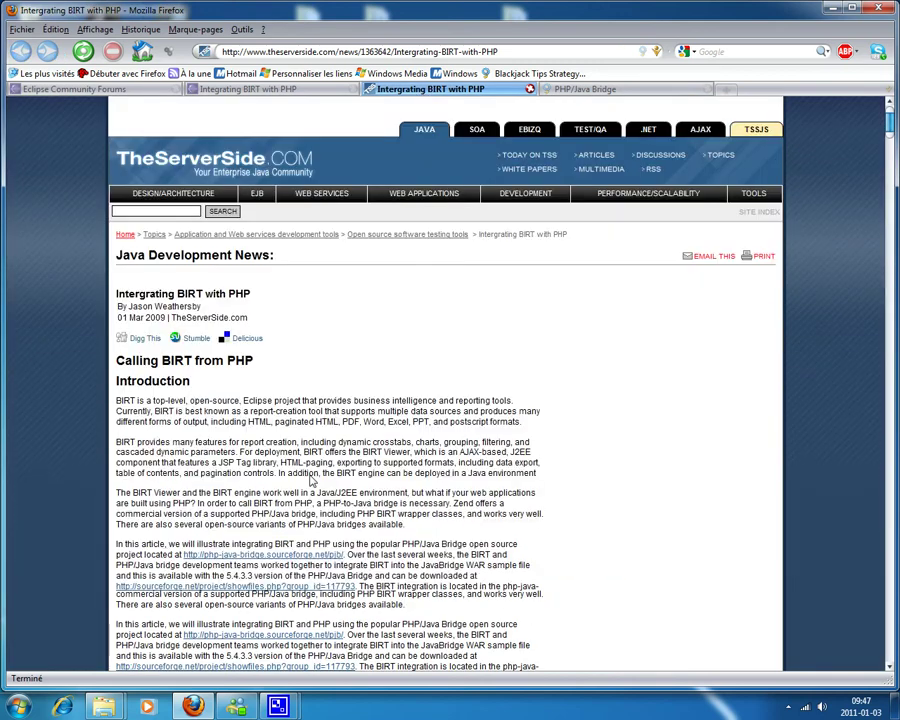
{"action": "scroll", "coordinate": [311, 480], "scroll_direction": "down", "scroll_amount": 15}
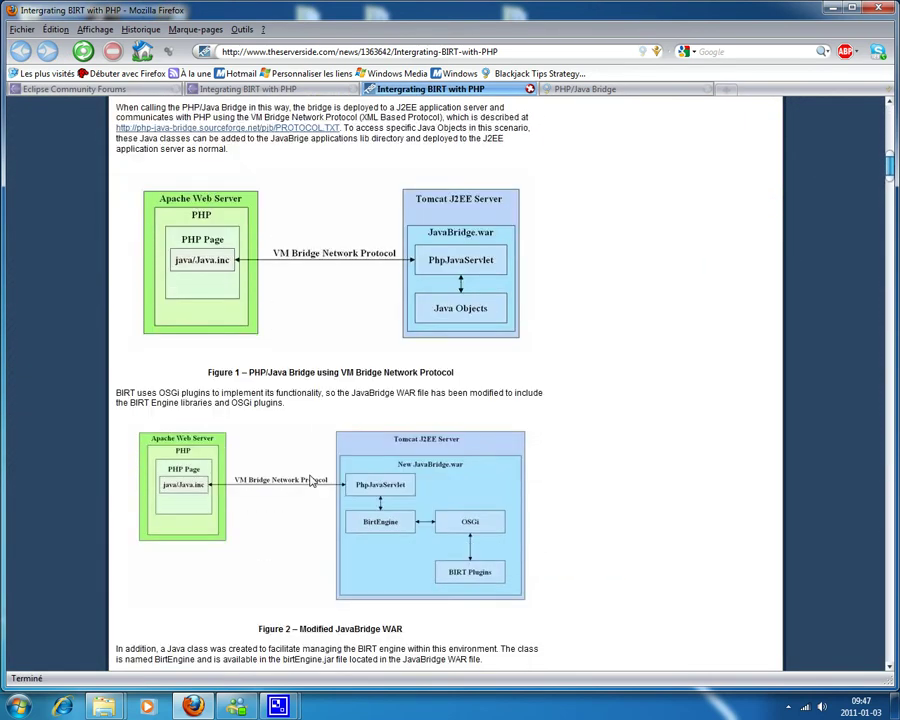
{"action": "scroll", "coordinate": [311, 480], "scroll_direction": "down", "scroll_amount": 8}
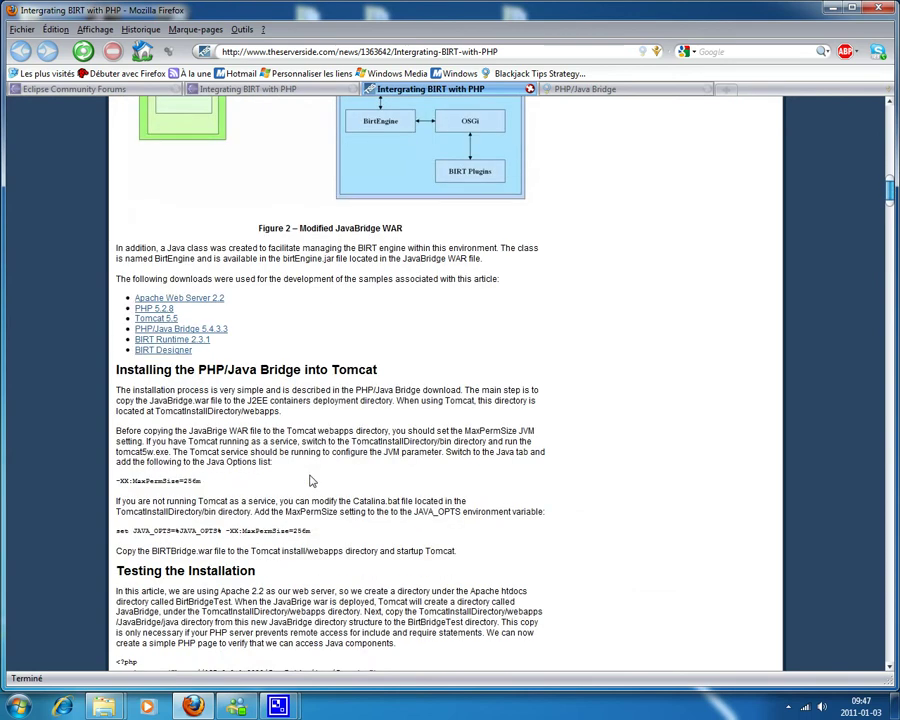
{"action": "scroll", "coordinate": [311, 480], "scroll_direction": "down", "scroll_amount": 2}
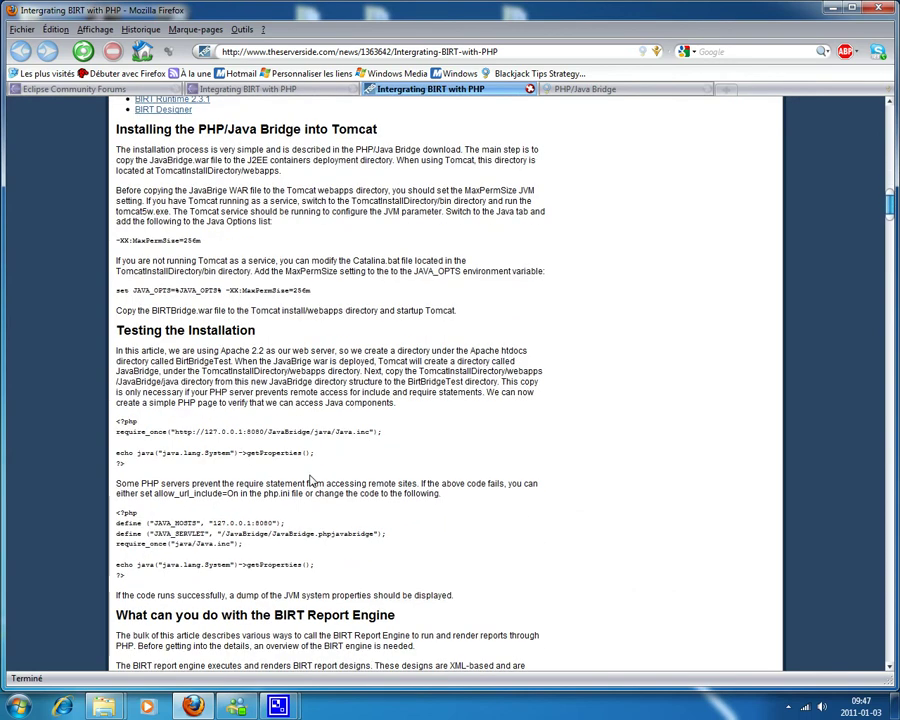
{"action": "scroll", "coordinate": [311, 478], "scroll_direction": "up", "scroll_amount": 8}
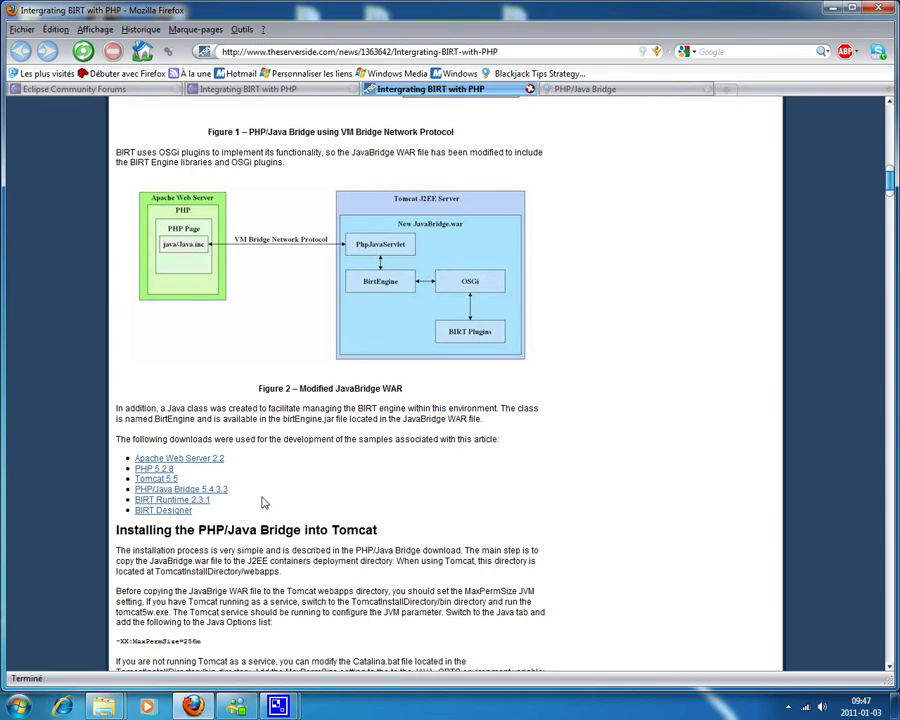
{"action": "scroll", "coordinate": [263, 503], "scroll_direction": "up", "scroll_amount": 10}
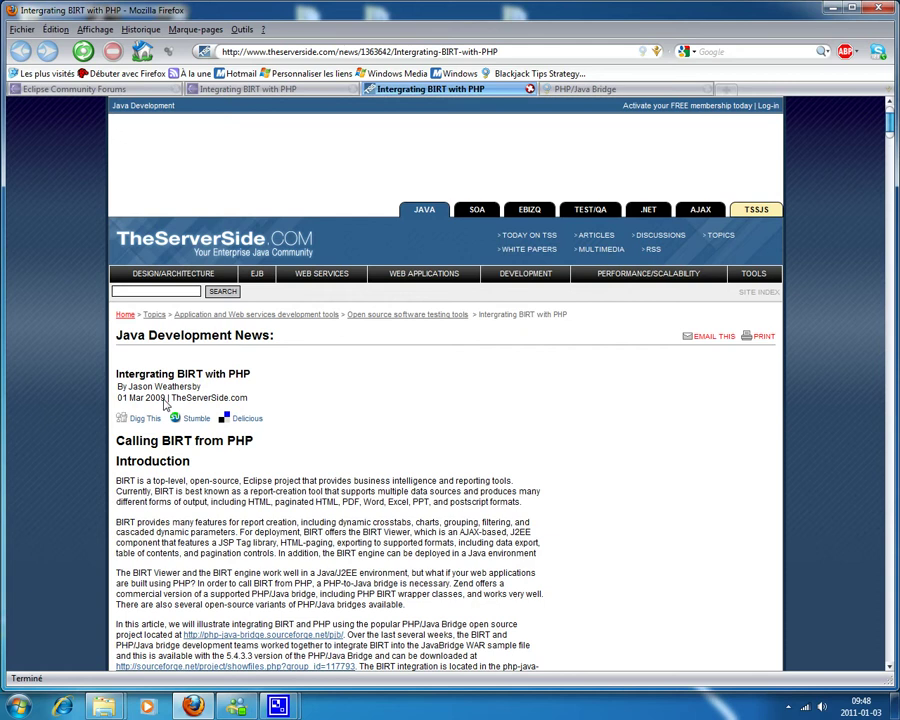
{"action": "left_click_drag", "start_coordinate": [165, 402], "coordinate": [121, 401]}
{"action": "scroll", "coordinate": [362, 497], "scroll_direction": "down", "scroll_amount": 20}
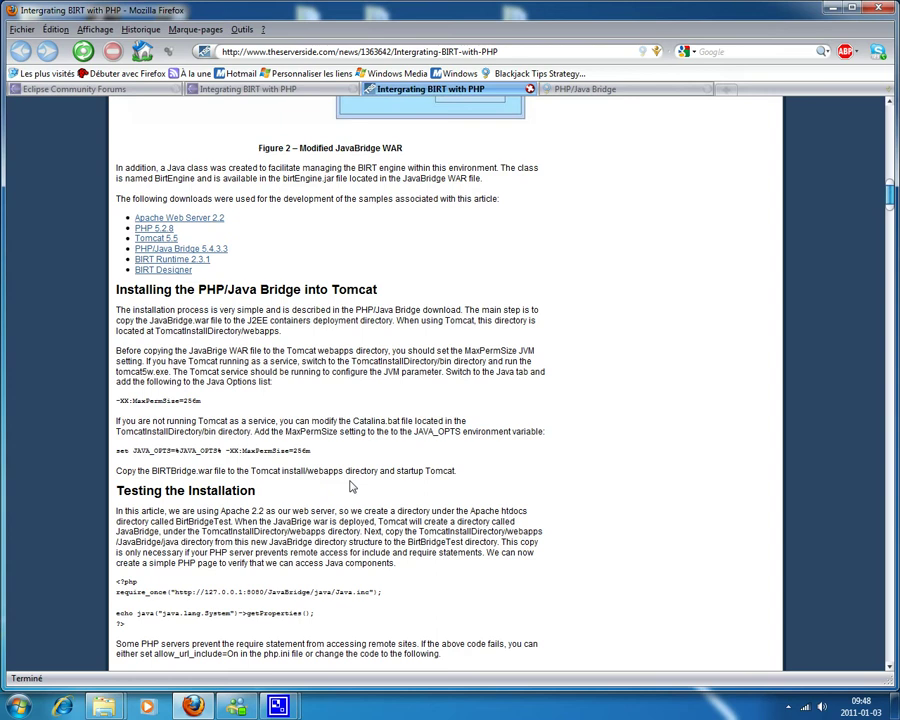
- Bring the BIRT downloads folder forward and move it to the right
{"action": "mouse_move", "coordinate": [104, 706]}
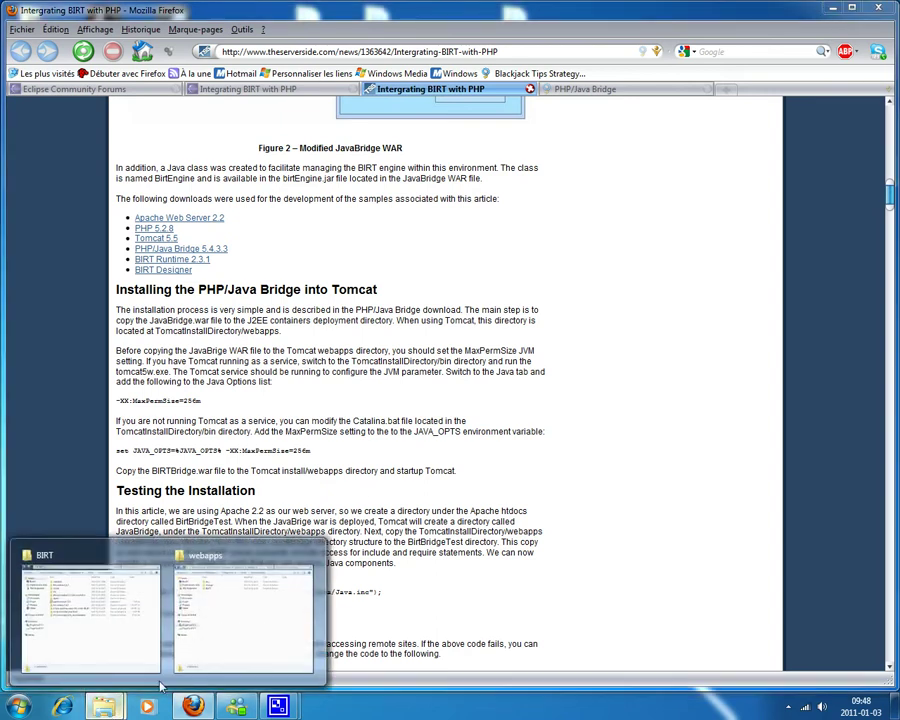
{"action": "left_click", "coordinate": [111, 638]}
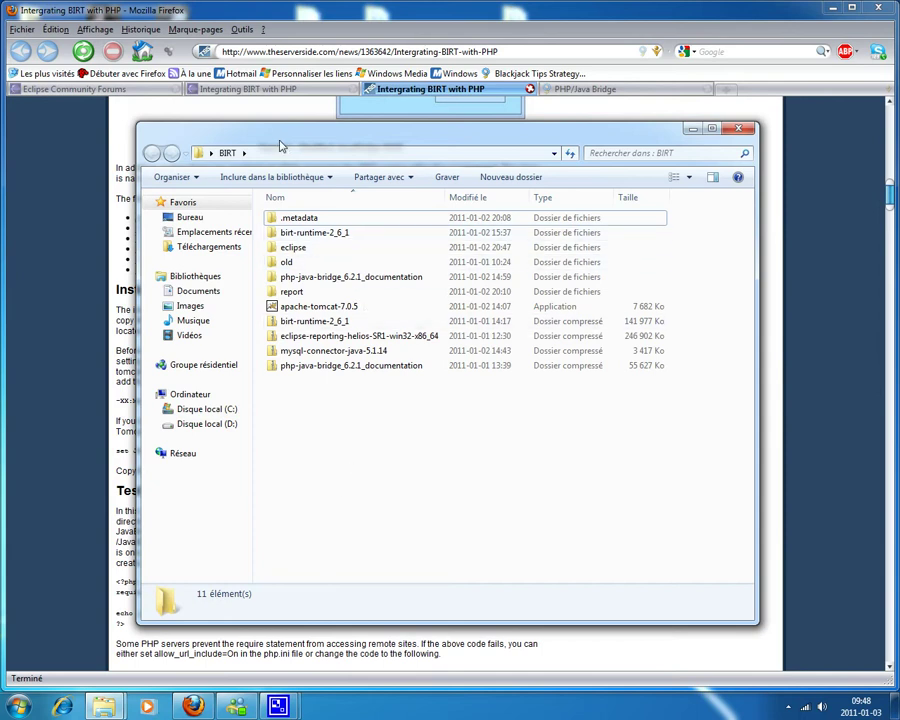
{"action": "left_click_drag", "start_coordinate": [281, 141], "coordinate": [446, 149]}
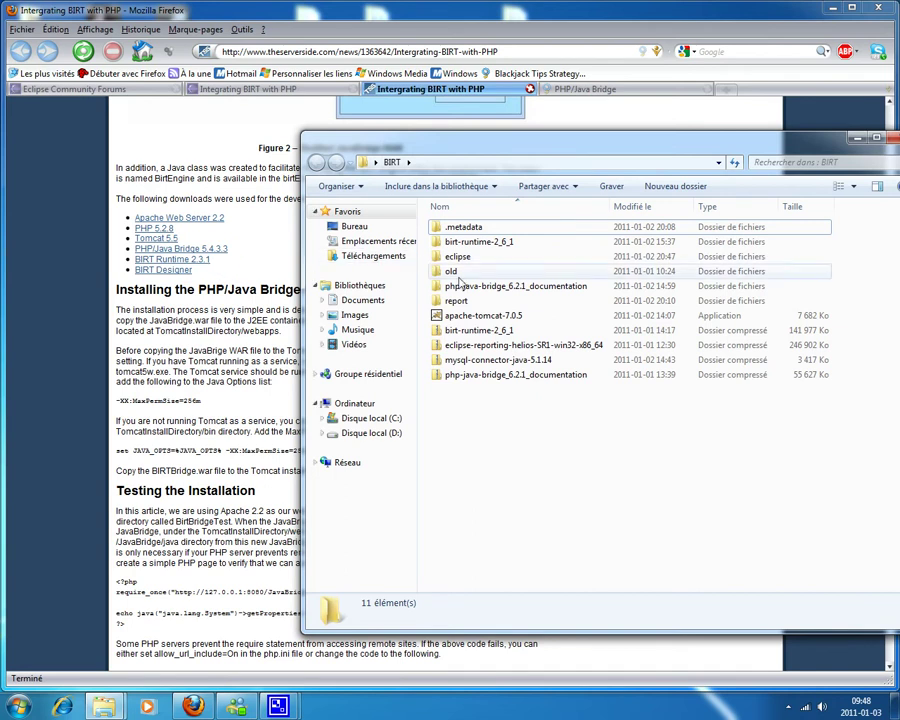
- Select the php-java-bridge documentation folder, mysql-connector-java-5.1.14, eclipse-reporting-helios and apache-tomcat-7.0.5 installer to view details
{"action": "left_click_drag", "start_coordinate": [470, 286], "coordinate": [448, 305]}
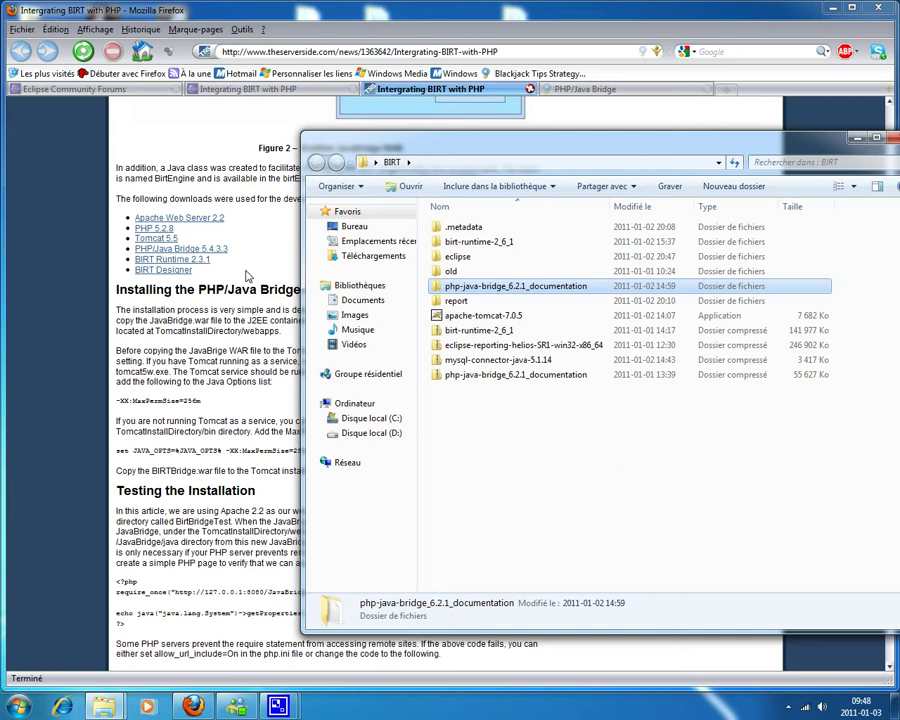
{"action": "left_click", "coordinate": [459, 362]}
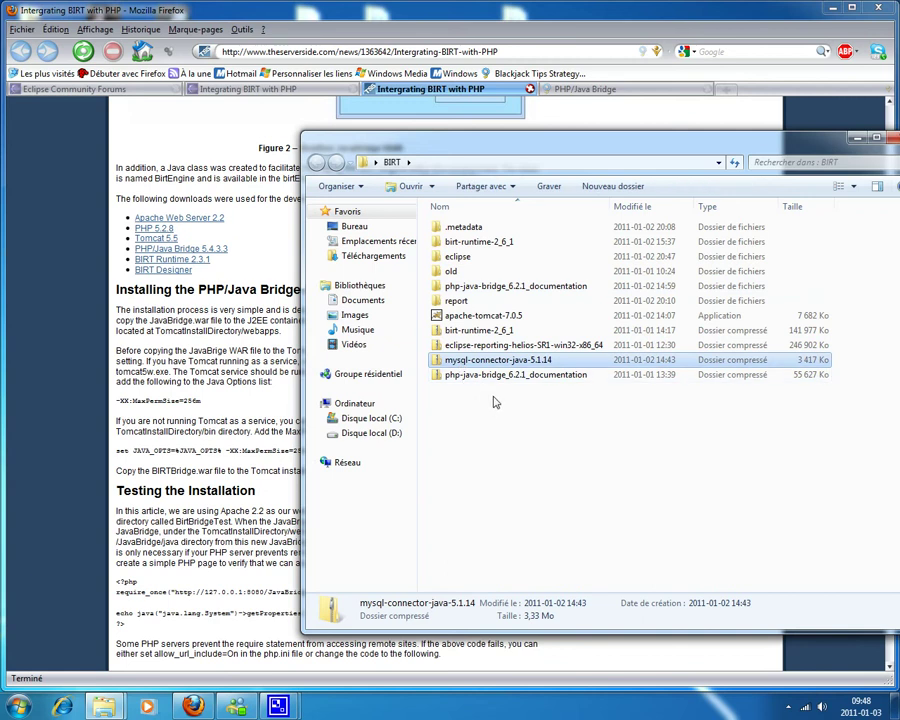
{"action": "left_click", "coordinate": [458, 347]}
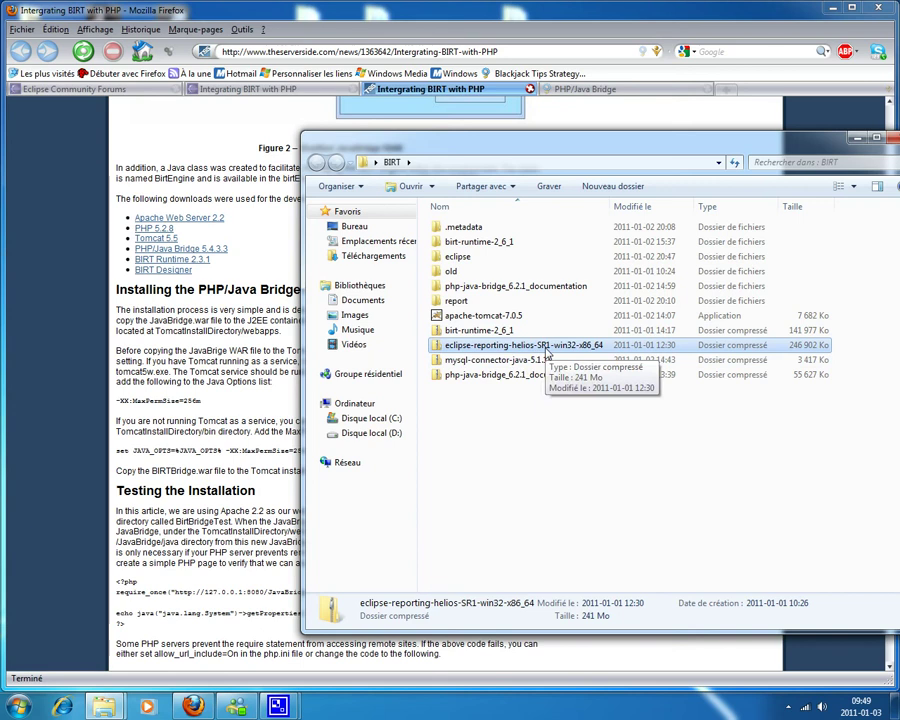
{"action": "left_click", "coordinate": [482, 315]}
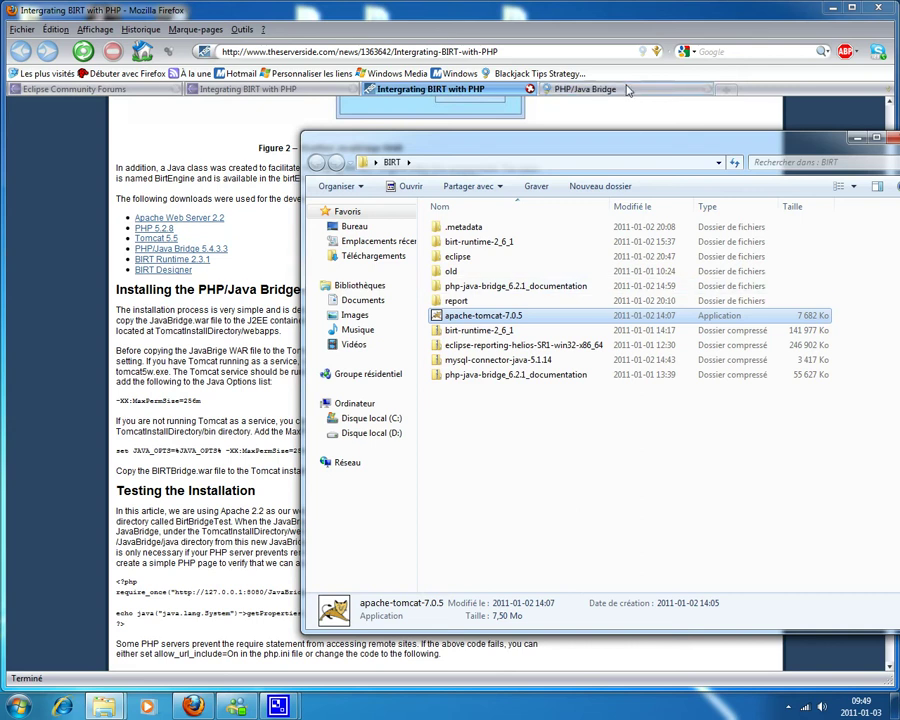
- Return to the PHP/Java Bridge page and start the Apache Tomcat 7 service from its tray monitor
{"action": "left_click", "coordinate": [587, 89]}
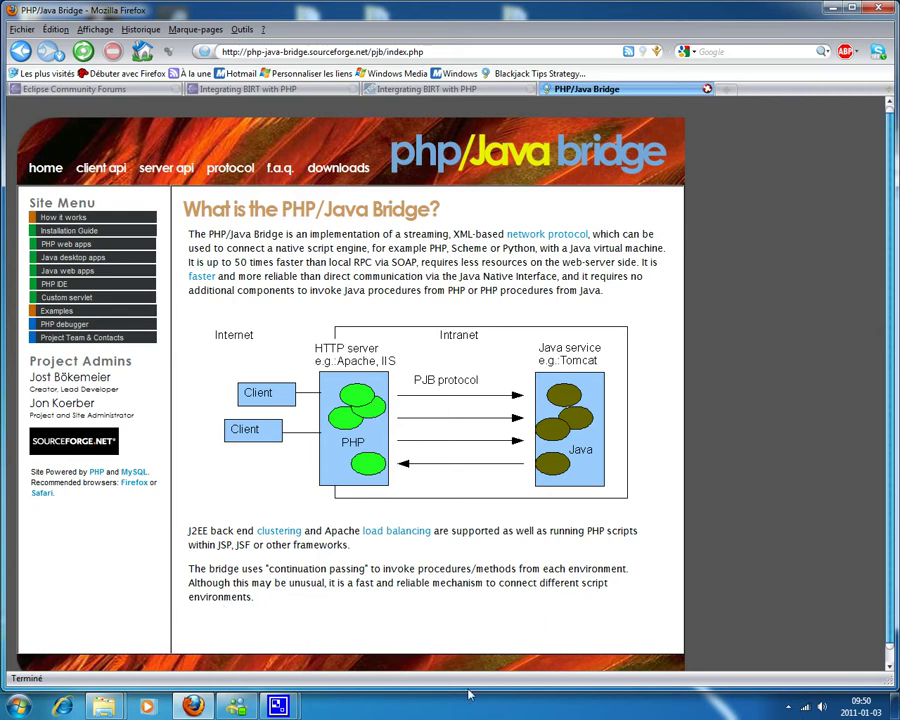
{"action": "left_click", "coordinate": [788, 706]}
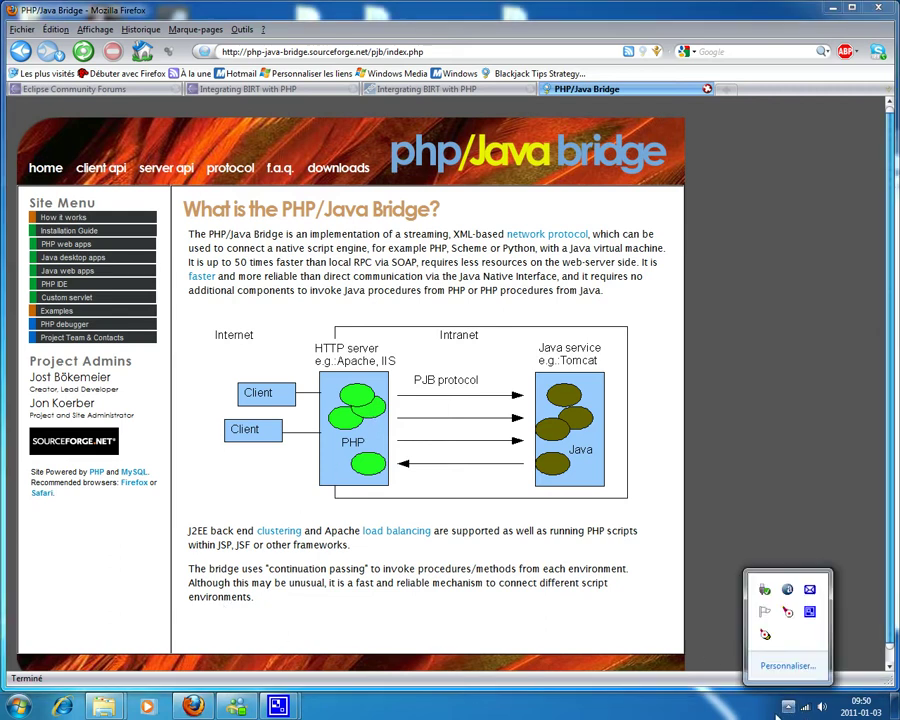
{"action": "right_click", "coordinate": [767, 637]}
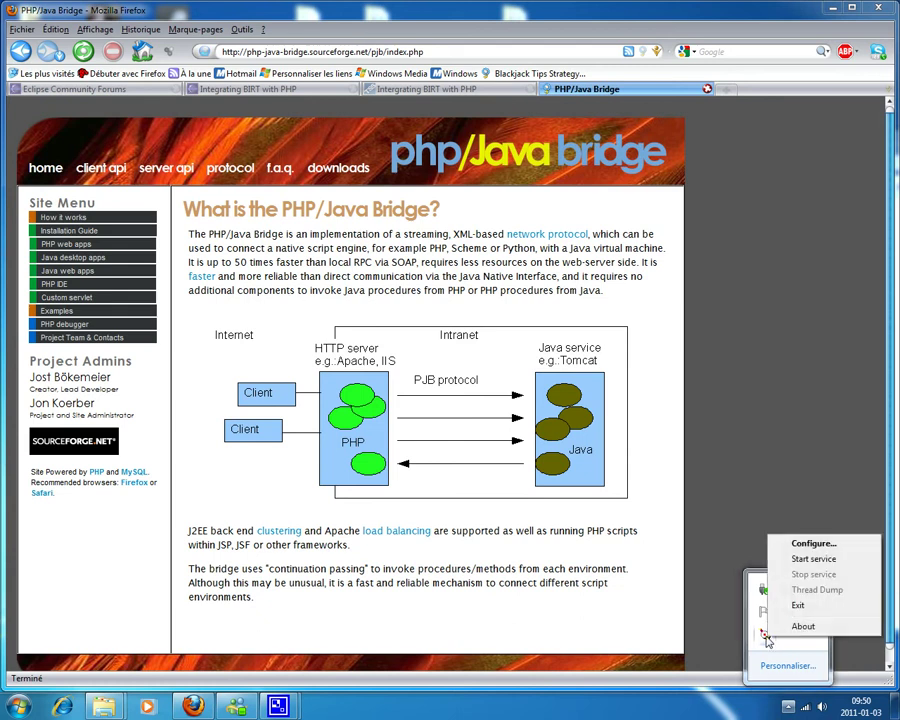
{"action": "left_click", "coordinate": [813, 559]}
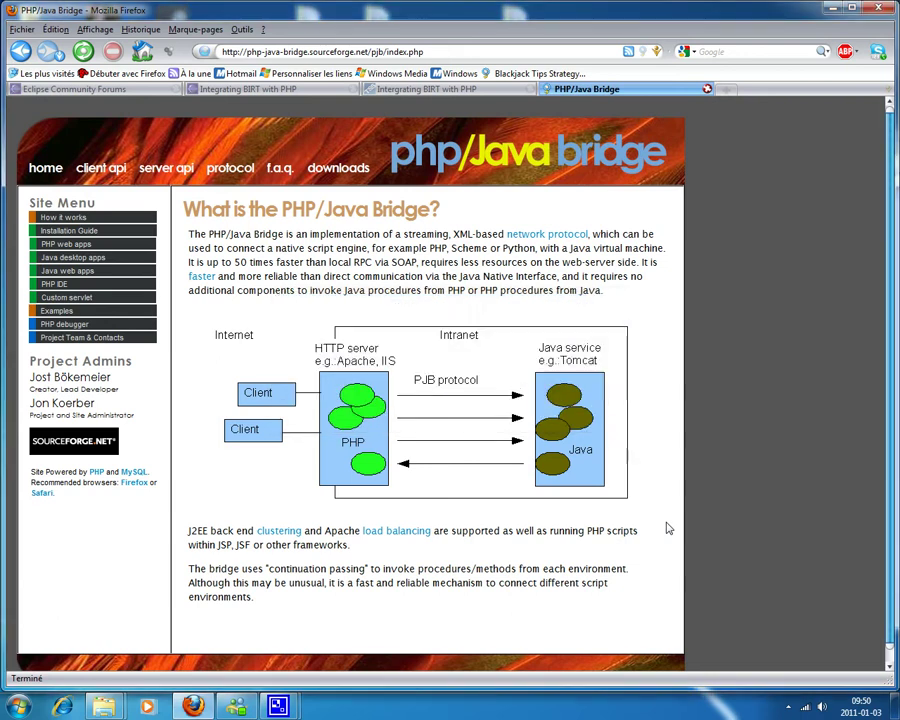
{"action": "left_click", "coordinate": [788, 706]}
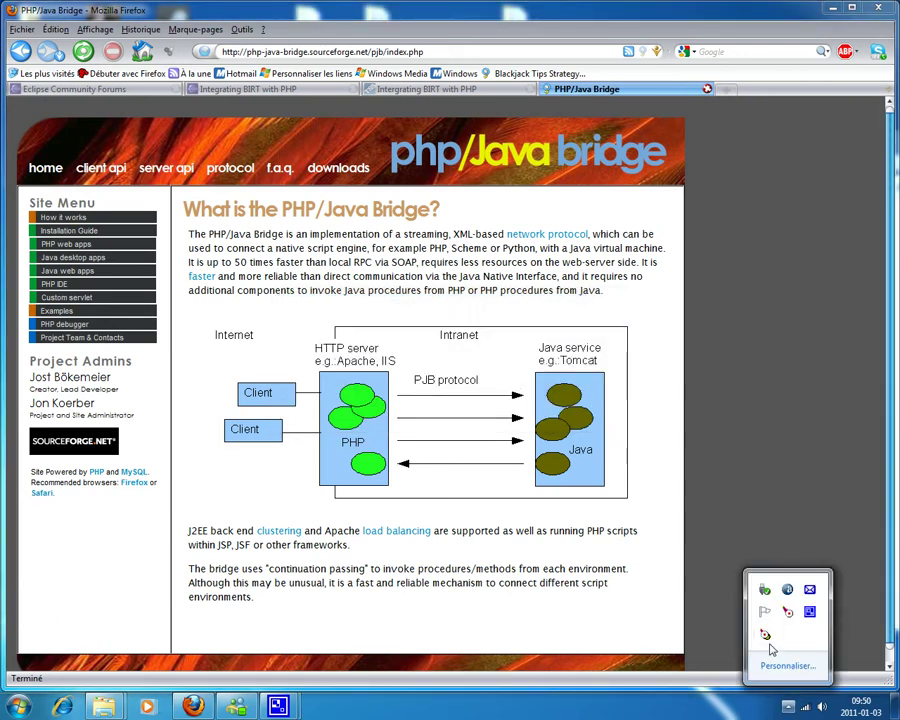
{"action": "right_click", "coordinate": [766, 638]}
{"action": "left_click", "coordinate": [800, 553]}
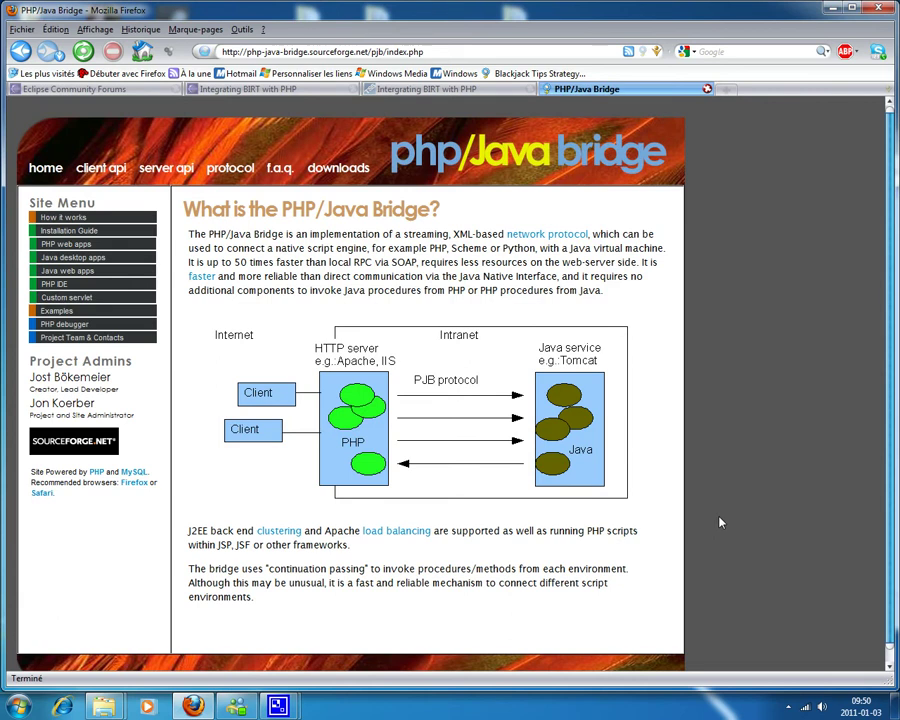
- Load the Tomcat 7.0.5 welcome page at localhost:8080 in a new tab, then bring the BIRT folder forward
{"action": "left_click", "coordinate": [788, 707]}
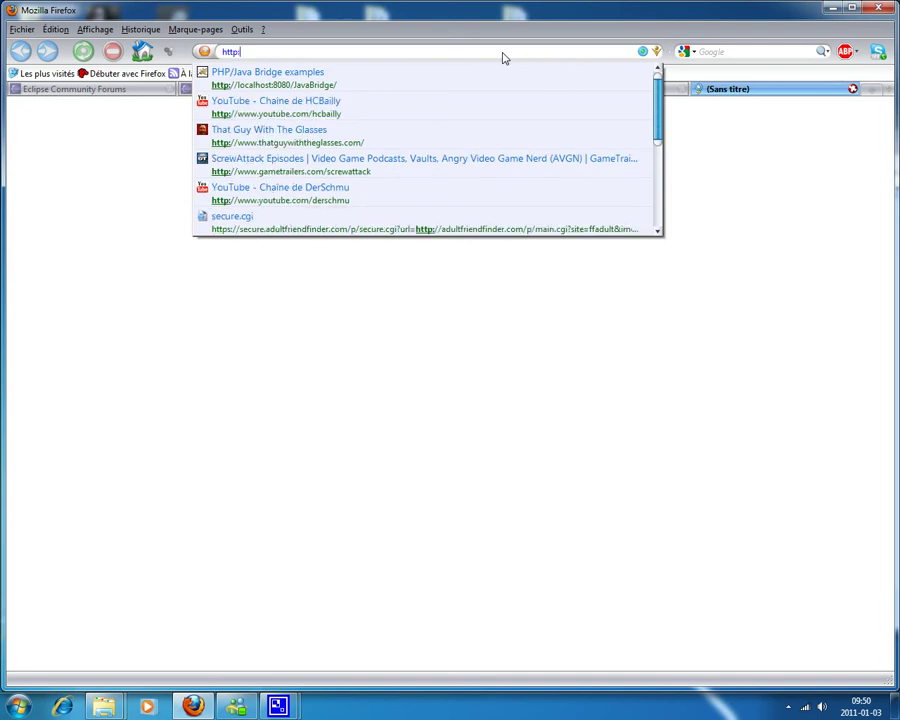
{"action": "type", "text": "://localho"}
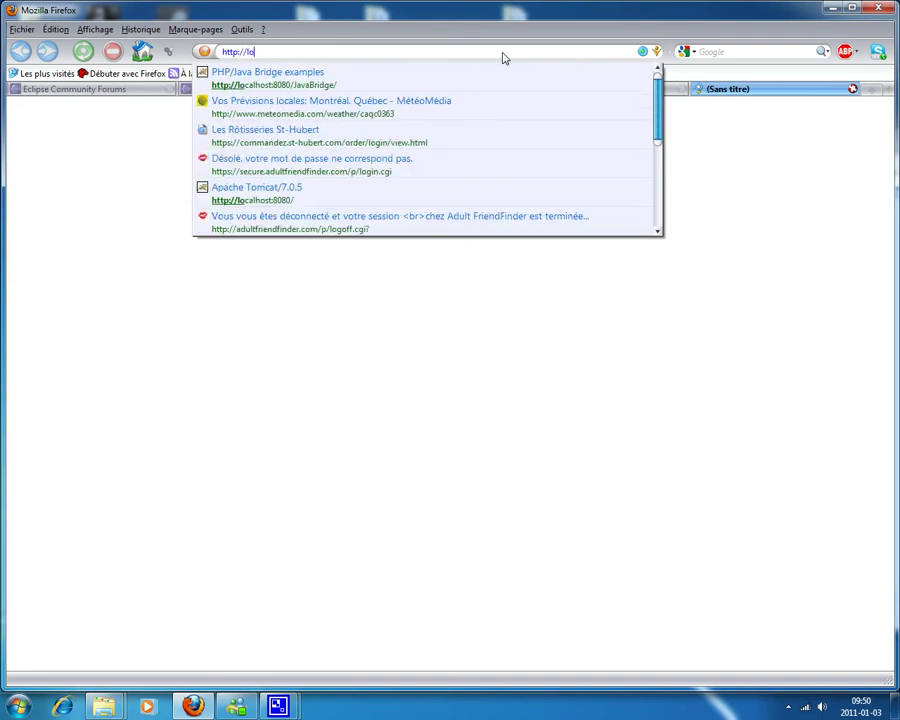
{"action": "type", "text": "ste:"}
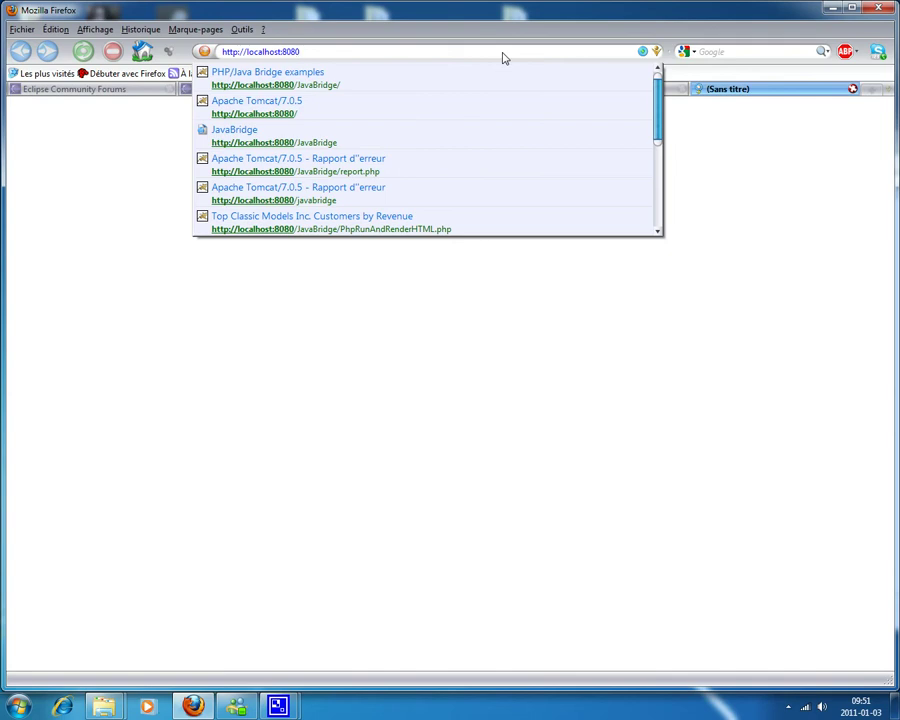
{"action": "key", "text": "Return"}
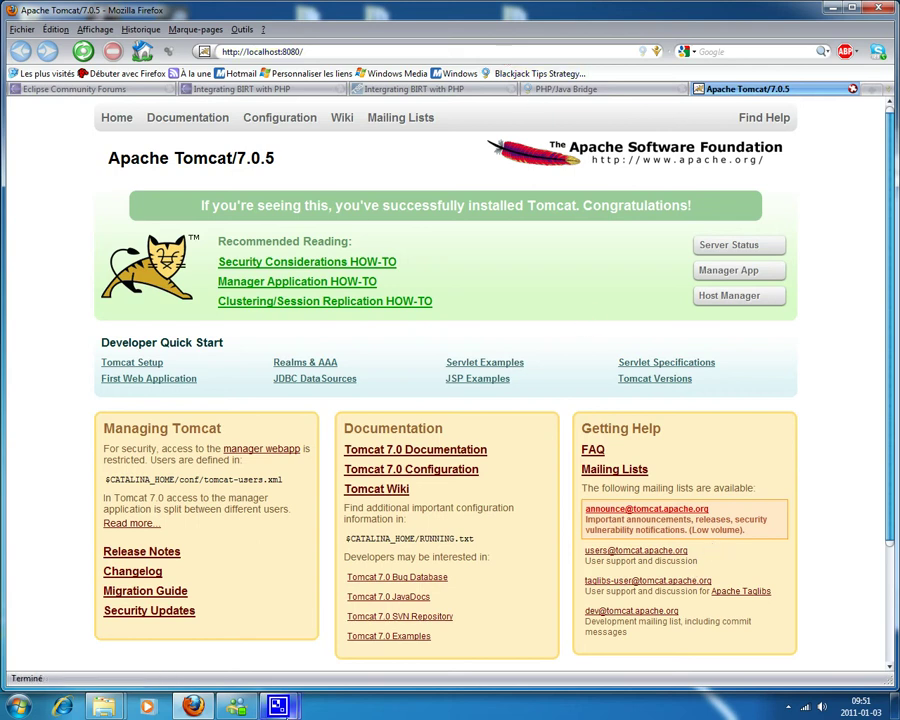
{"action": "mouse_move", "coordinate": [104, 706]}
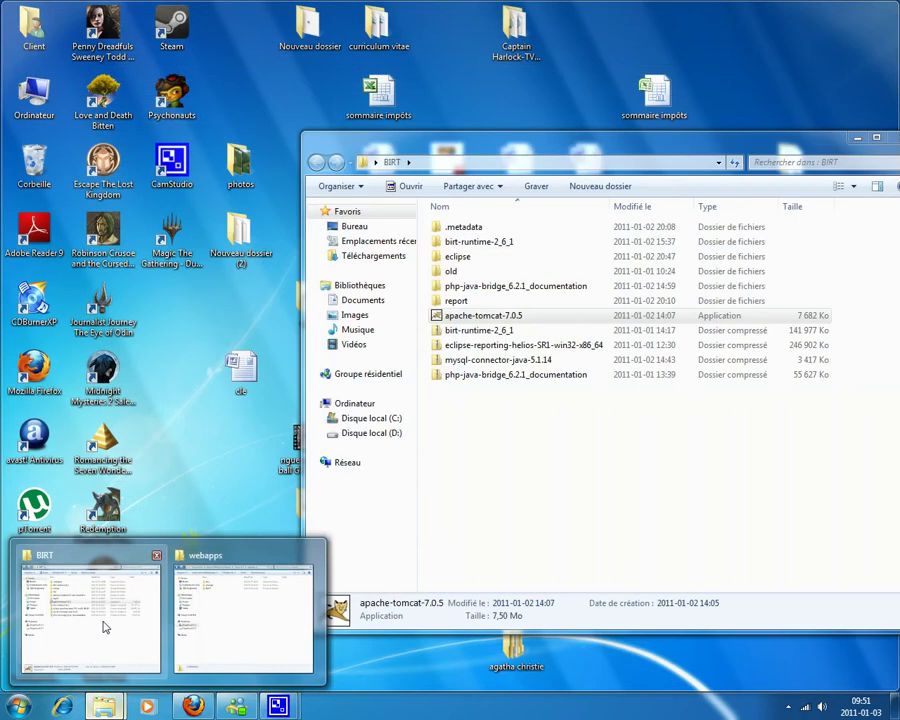
{"action": "left_click", "coordinate": [105, 627]}
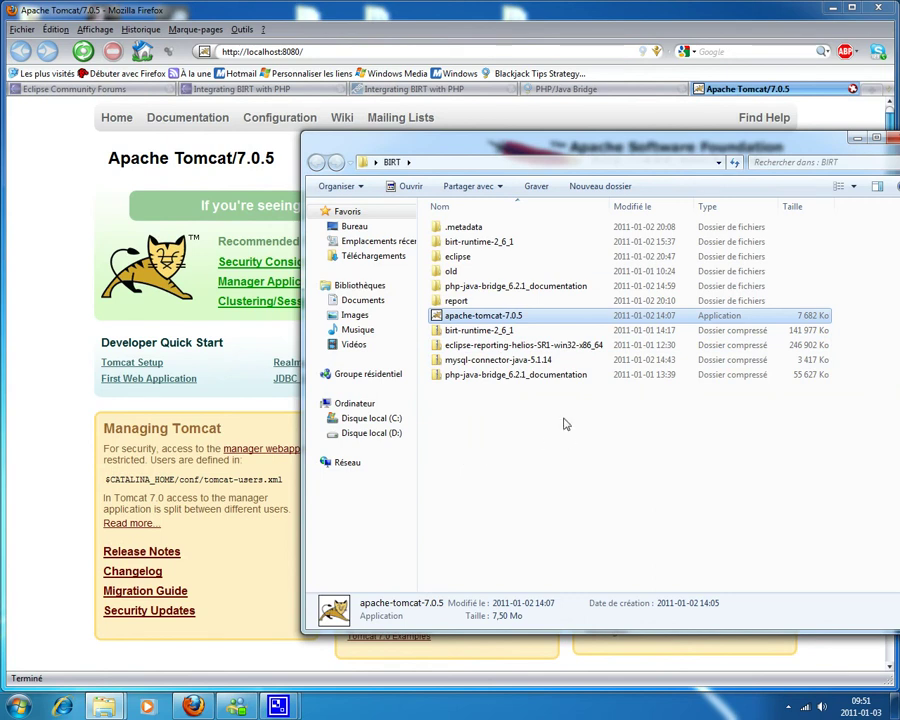
- Switch back to the PHP/Java Bridge project tab
{"action": "left_click", "coordinate": [574, 91]}
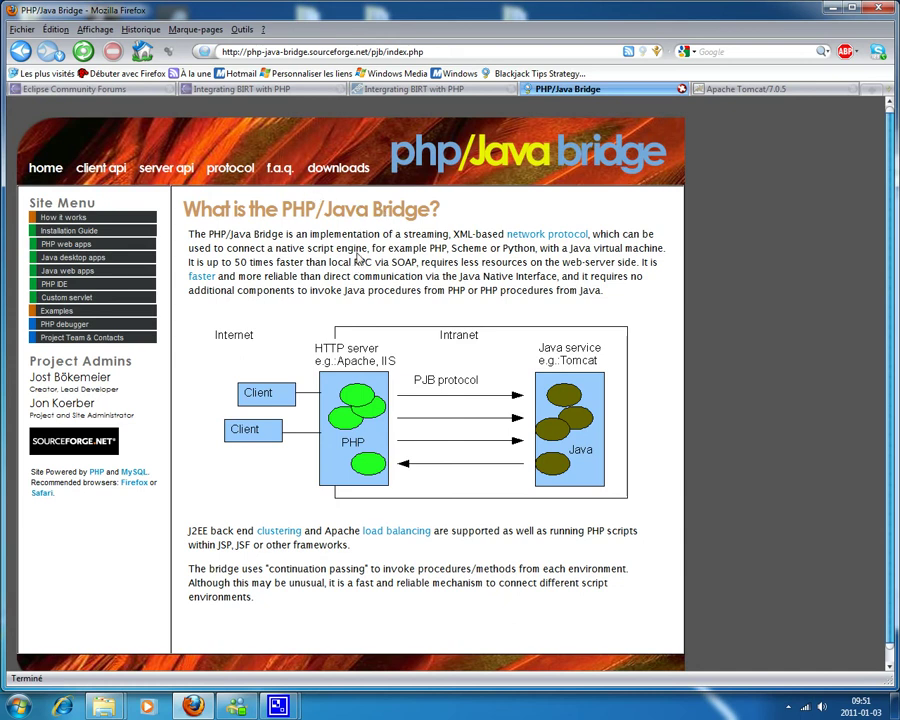
- Follow the downloads link to the PHP/Java Bridge Downloads page
{"action": "left_click", "coordinate": [325, 172]}
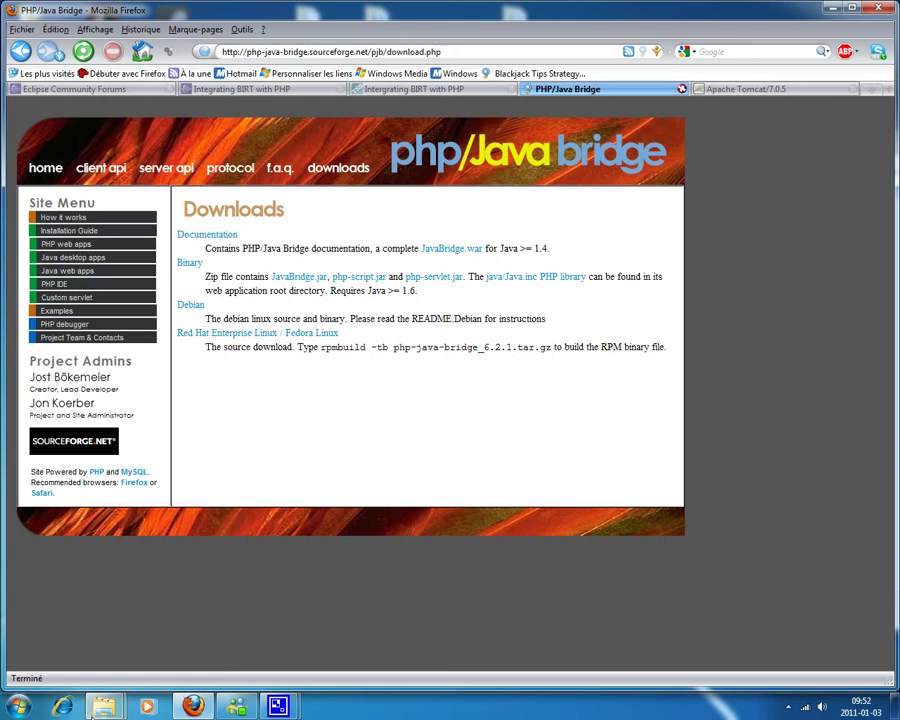
- In the BIRT folder, open php-java-bridge_6.2.1_documentation and select JavaBridge.war
{"action": "mouse_move", "coordinate": [90, 707]}
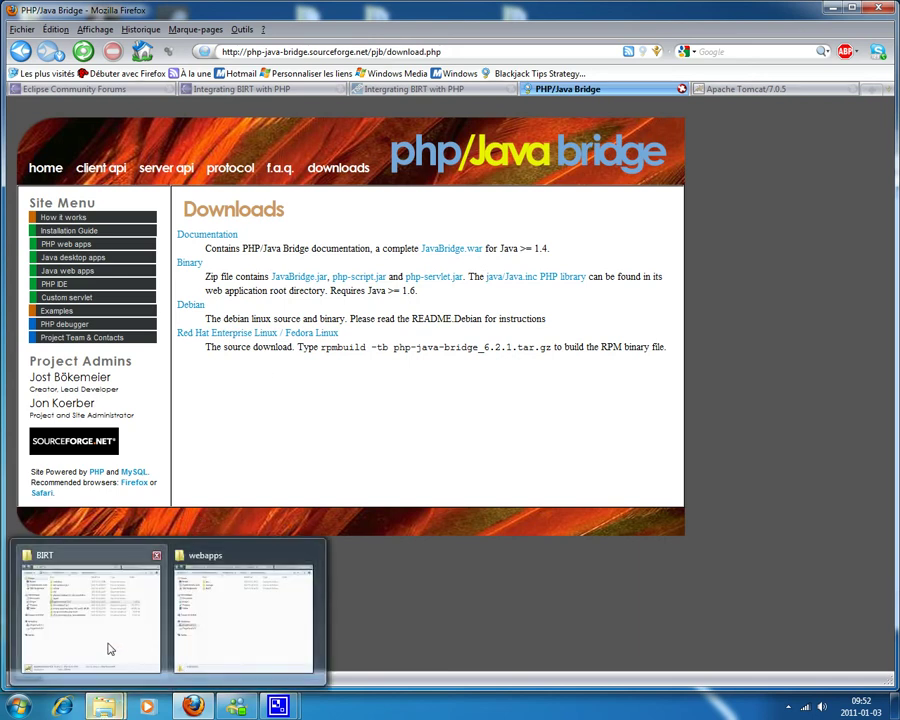
{"action": "left_click", "coordinate": [110, 649]}
{"action": "left_click", "coordinate": [488, 289]}
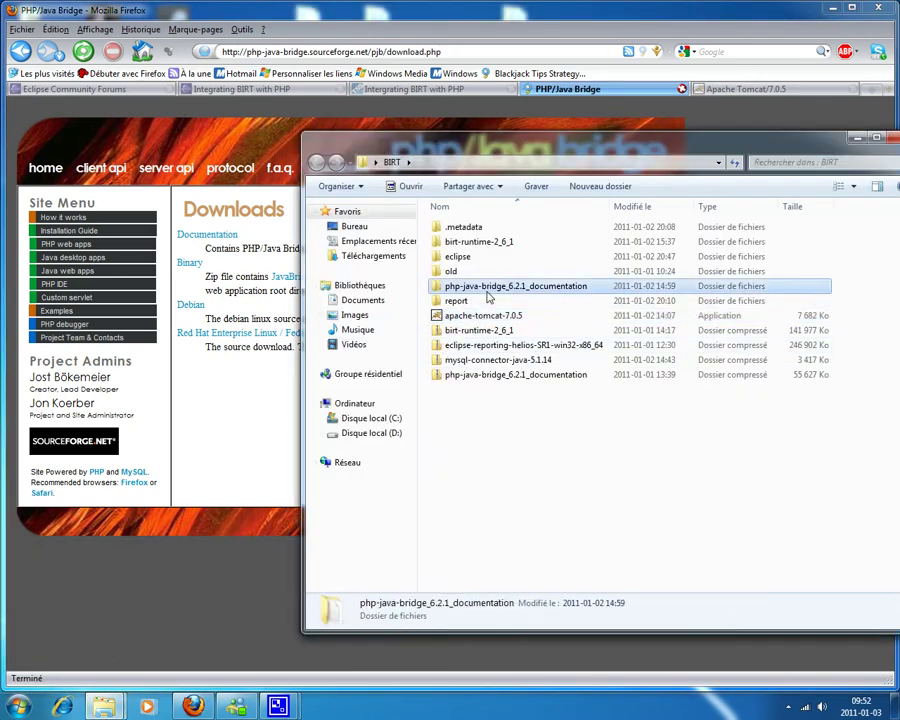
{"action": "double_click", "coordinate": [488, 289]}
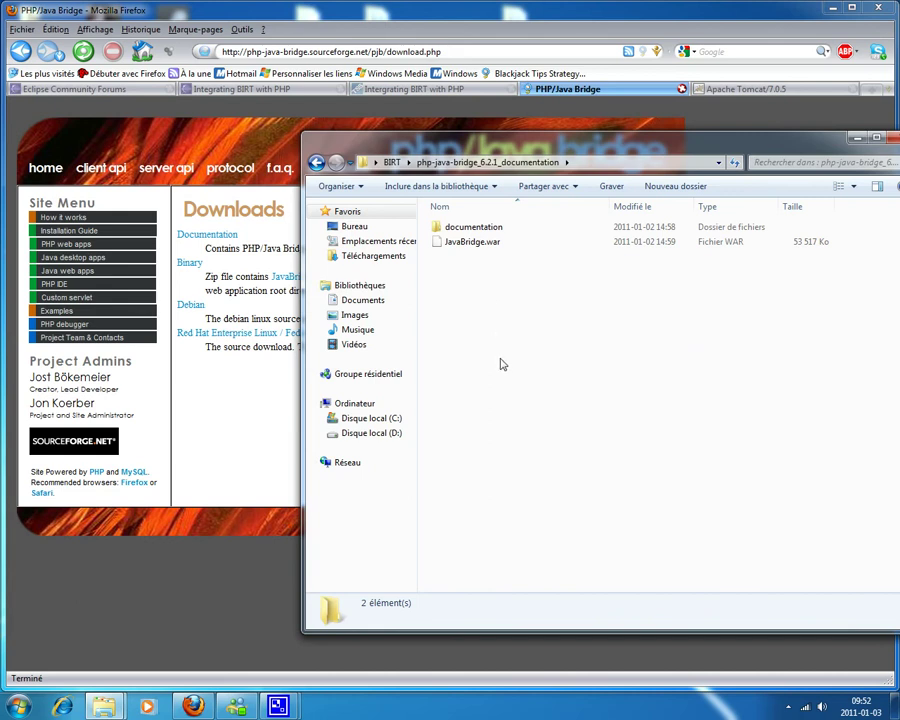
{"action": "left_click", "coordinate": [447, 245]}
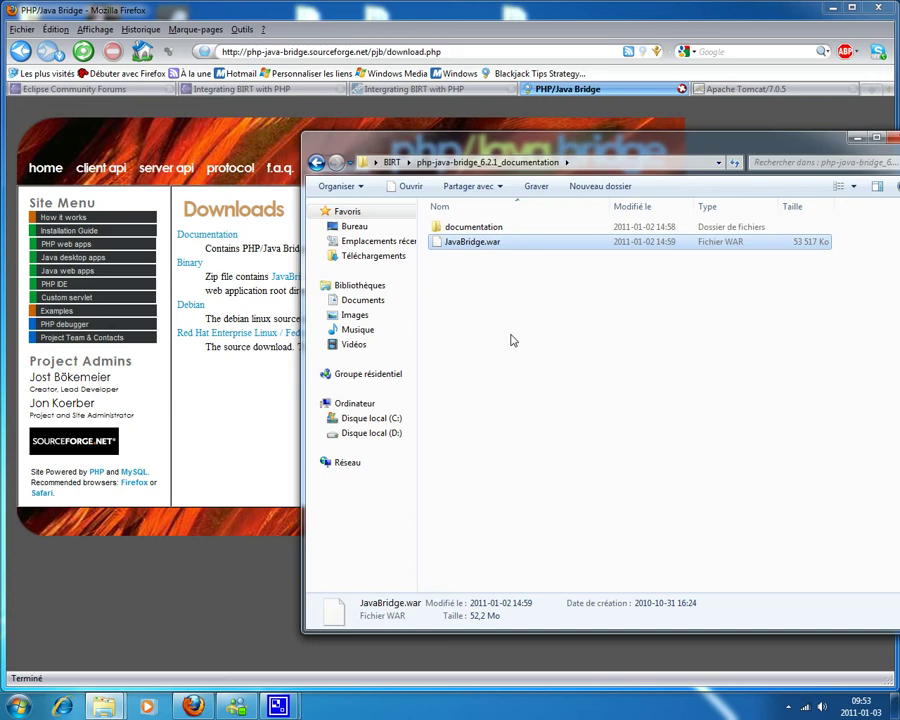
- Navigate the second Explorer window to C:\Programmes\Apache Software Foundation\Tomcat 7.0\webapps
{"action": "mouse_move", "coordinate": [126, 706]}
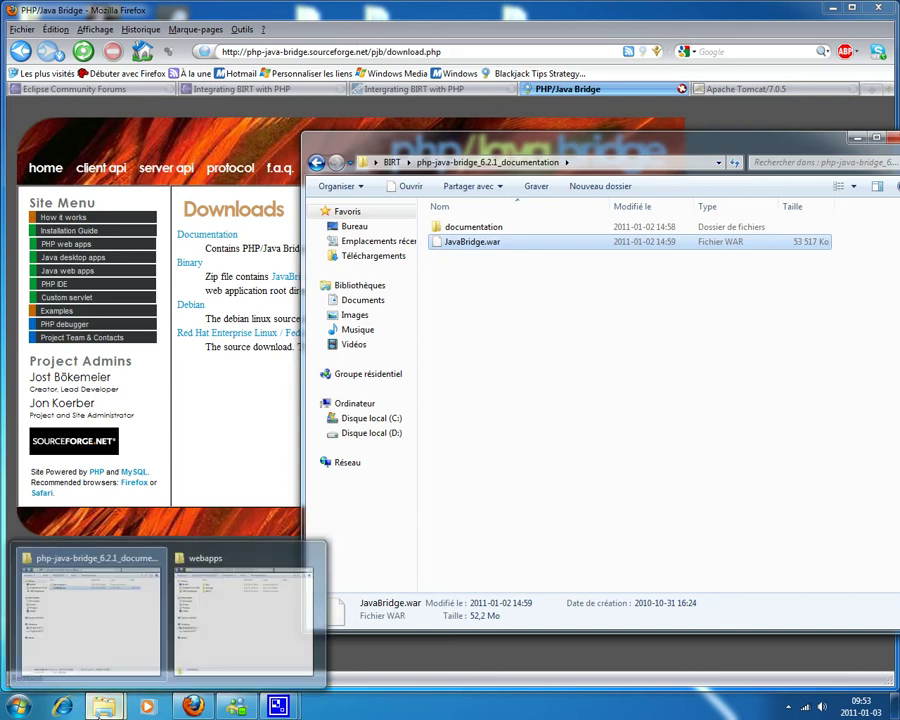
{"action": "left_click", "coordinate": [237, 630]}
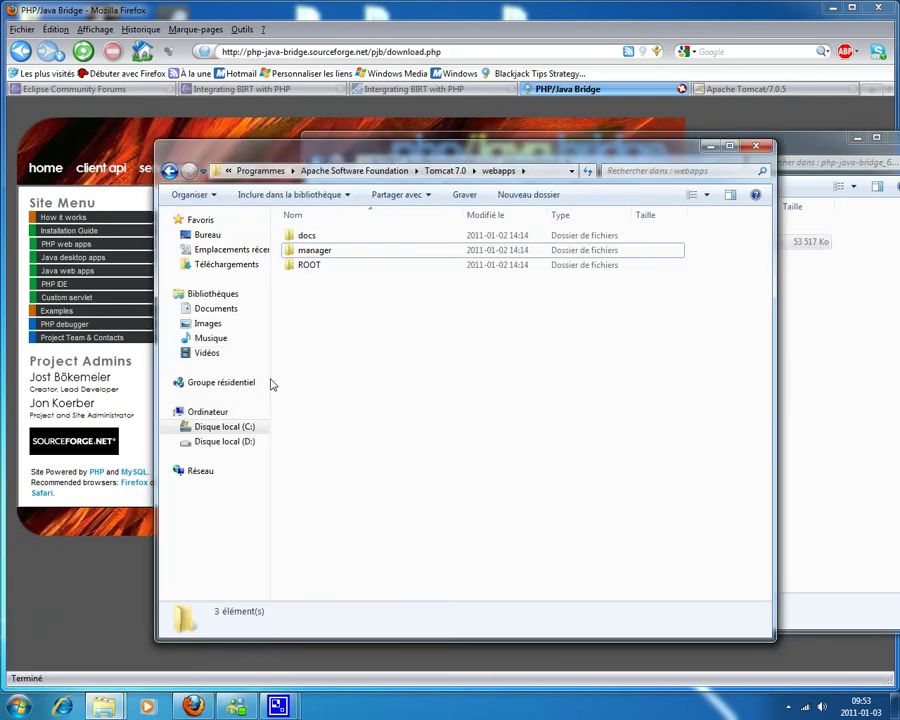
{"action": "left_click", "coordinate": [262, 430]}
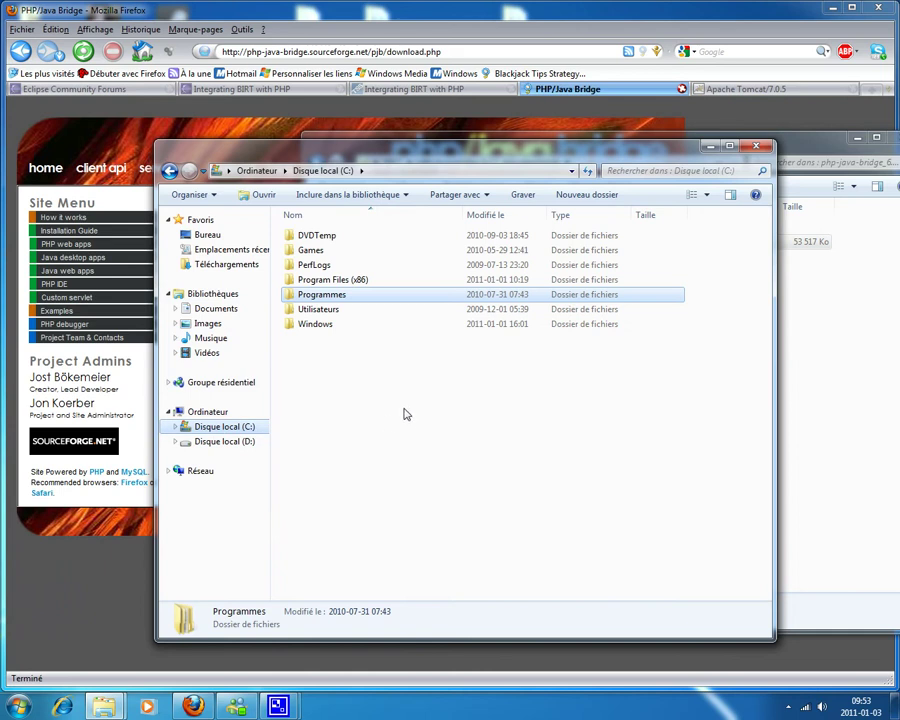
{"action": "double_click", "coordinate": [331, 296]}
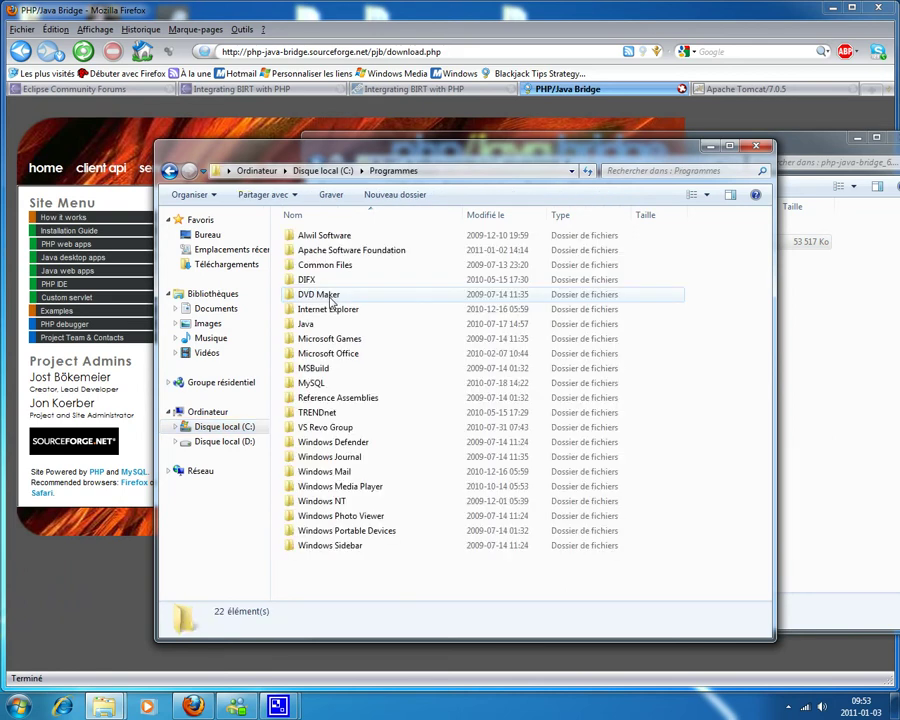
{"action": "double_click", "coordinate": [316, 251]}
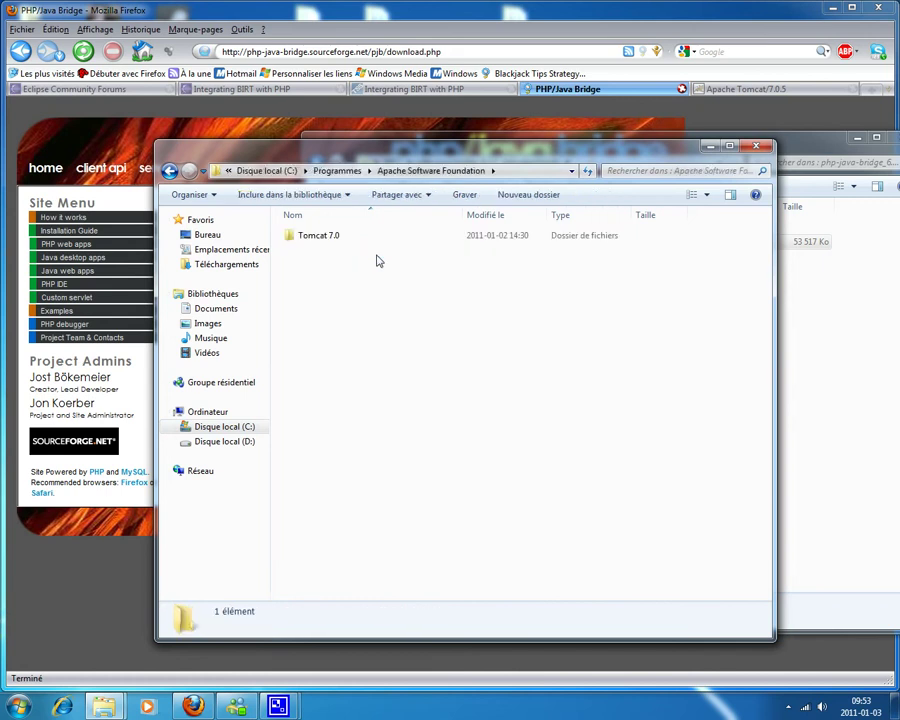
{"action": "double_click", "coordinate": [322, 242]}
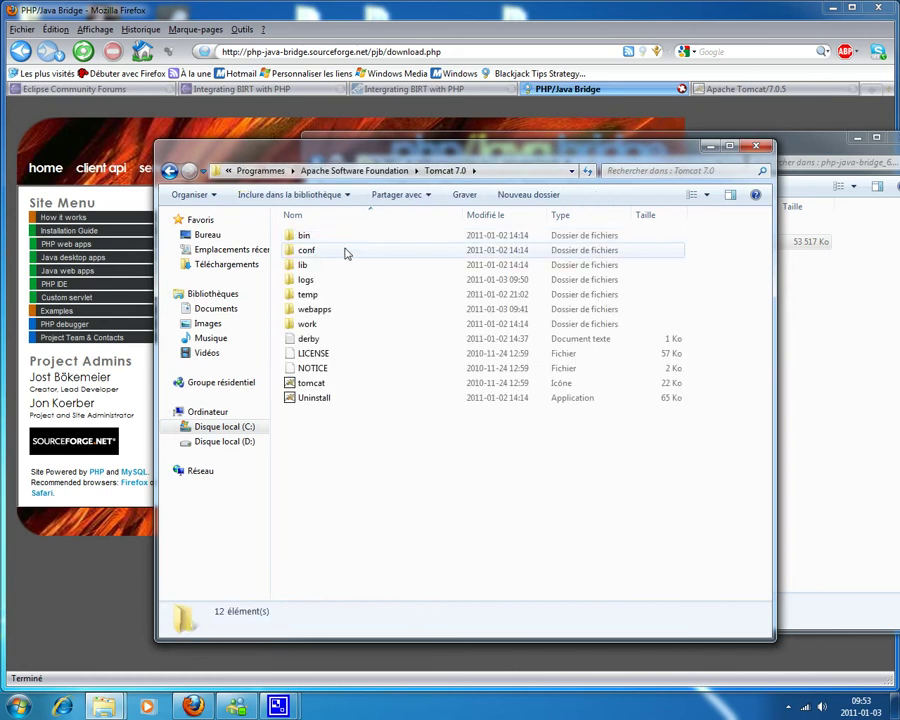
{"action": "left_click", "coordinate": [315, 311]}
{"action": "double_click", "coordinate": [314, 312]}
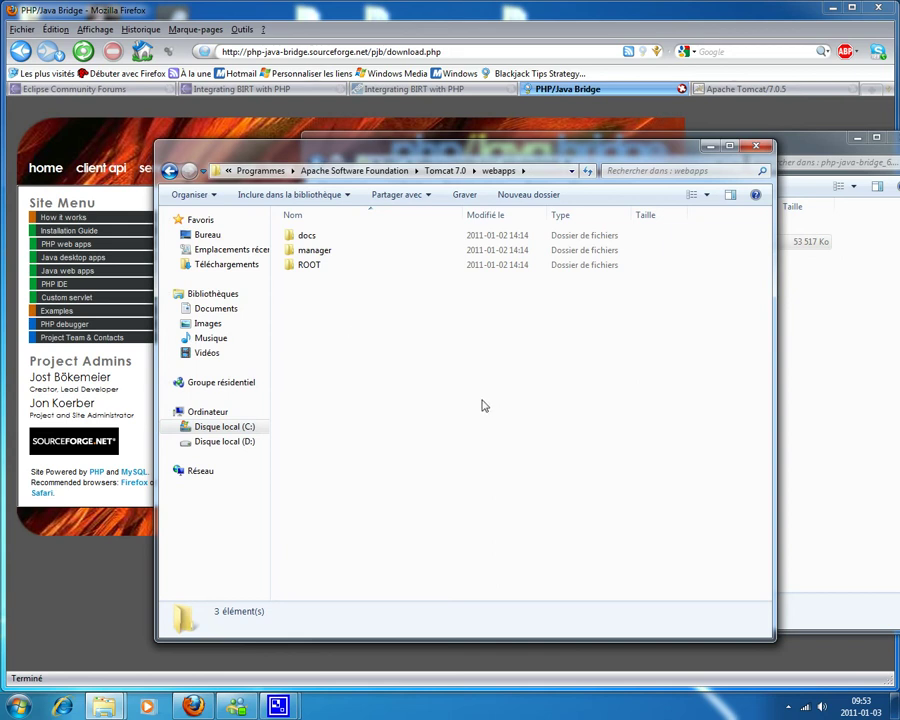
- Stop the Tomcat service and paste JavaBridge.war into the webapps folder
{"action": "left_click", "coordinate": [788, 707]}
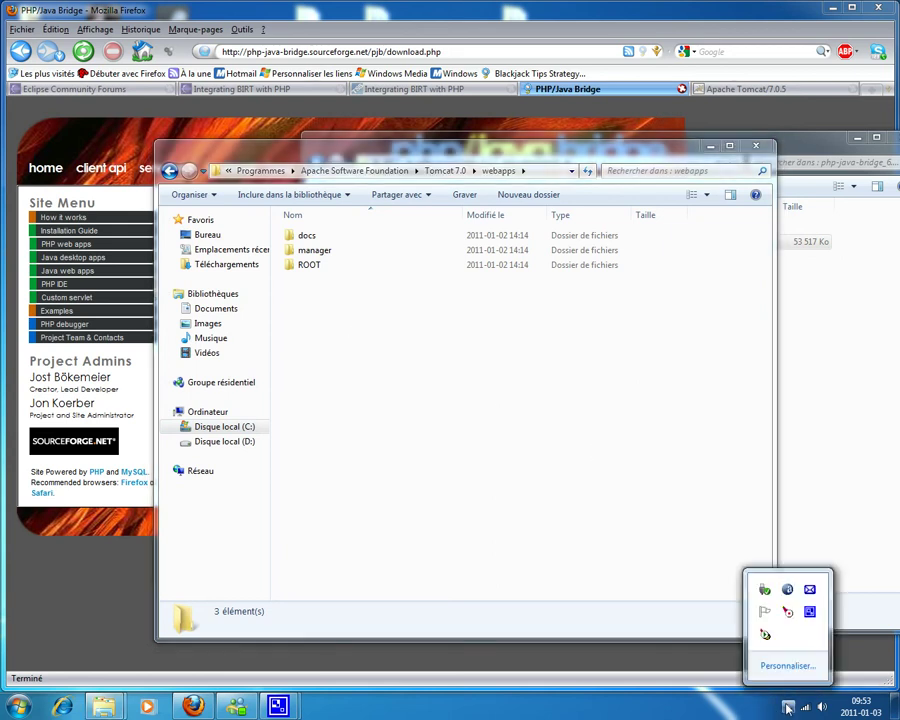
{"action": "right_click", "coordinate": [765, 642]}
{"action": "left_click", "coordinate": [785, 575]}
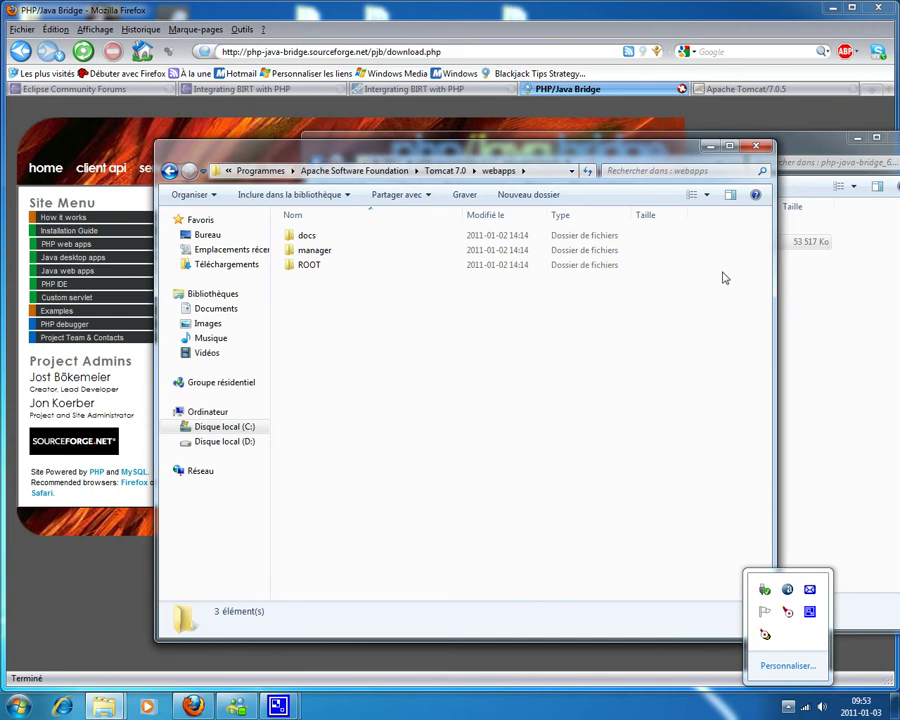
{"action": "left_click", "coordinate": [810, 147]}
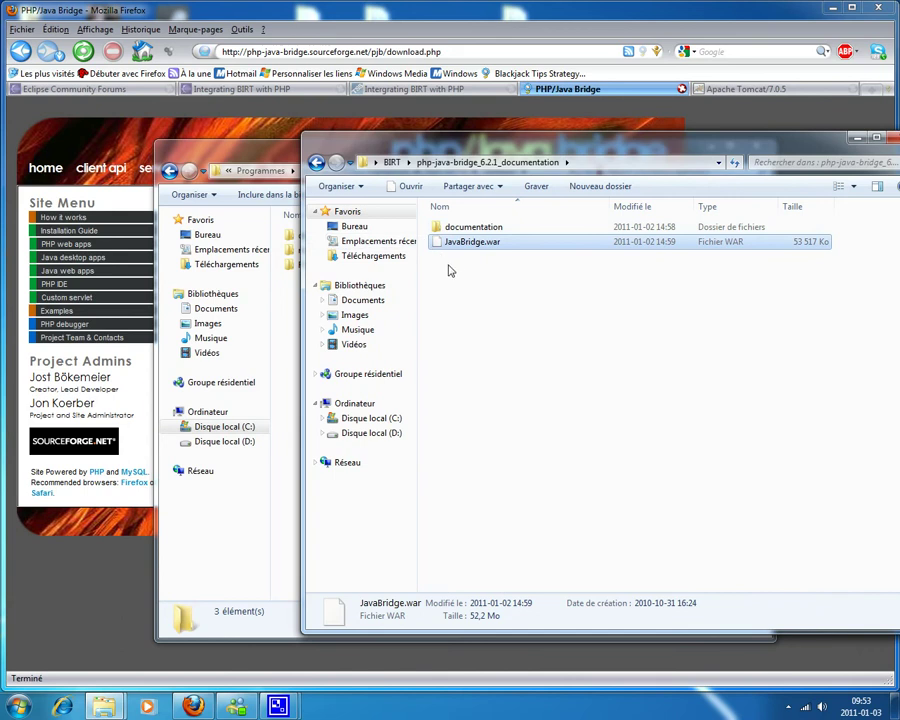
{"action": "left_click", "coordinate": [293, 342]}
{"action": "key", "text": "ctrl+v"}
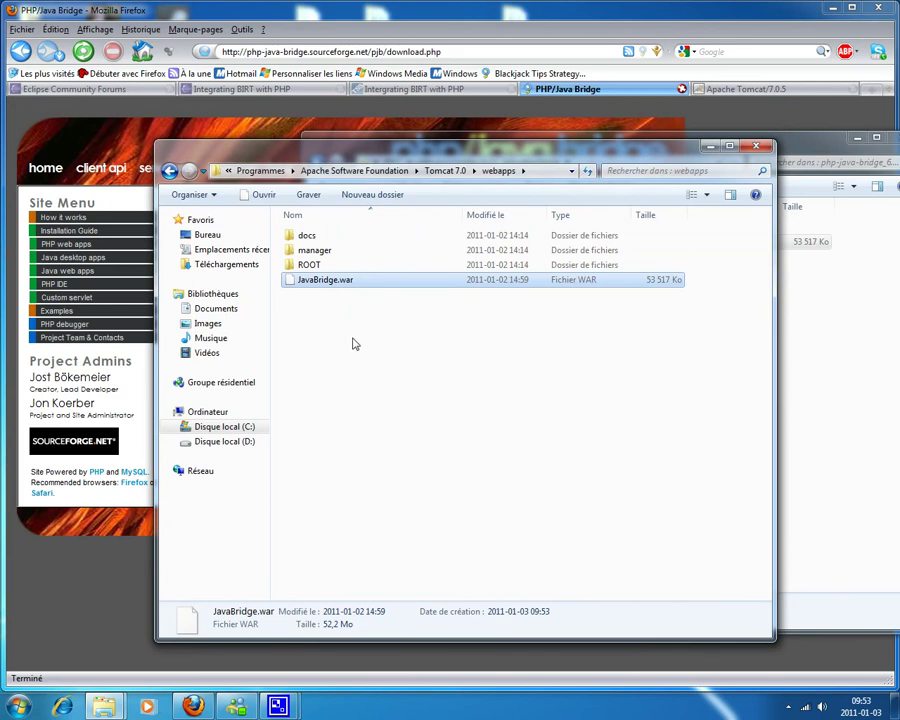
- Start the Tomcat service so JavaBridge.war unpacks into a JavaBridge folder
{"action": "left_click", "coordinate": [789, 706]}
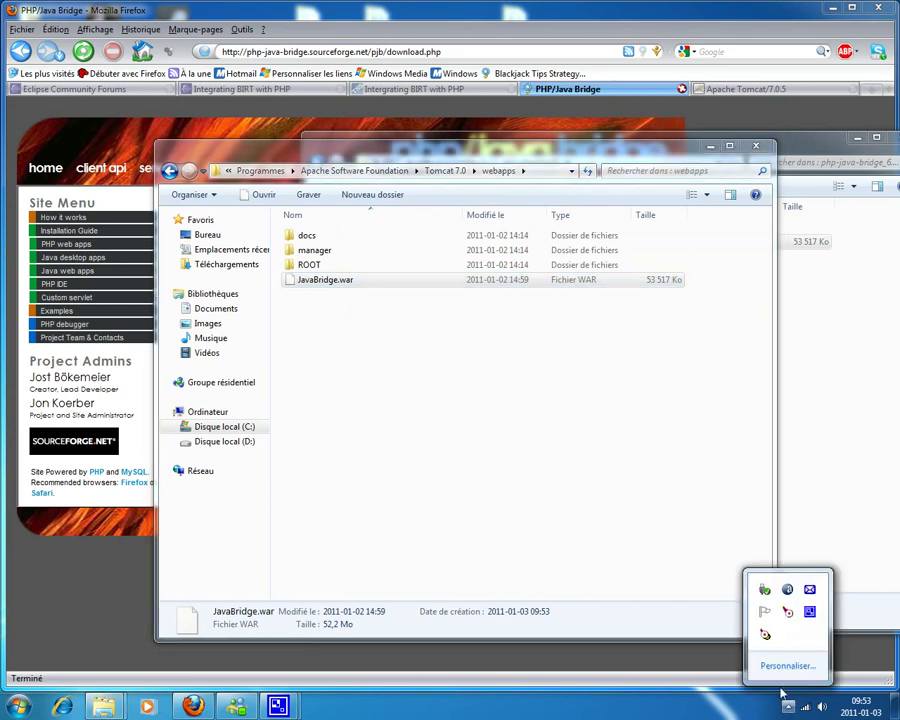
{"action": "right_click", "coordinate": [765, 634]}
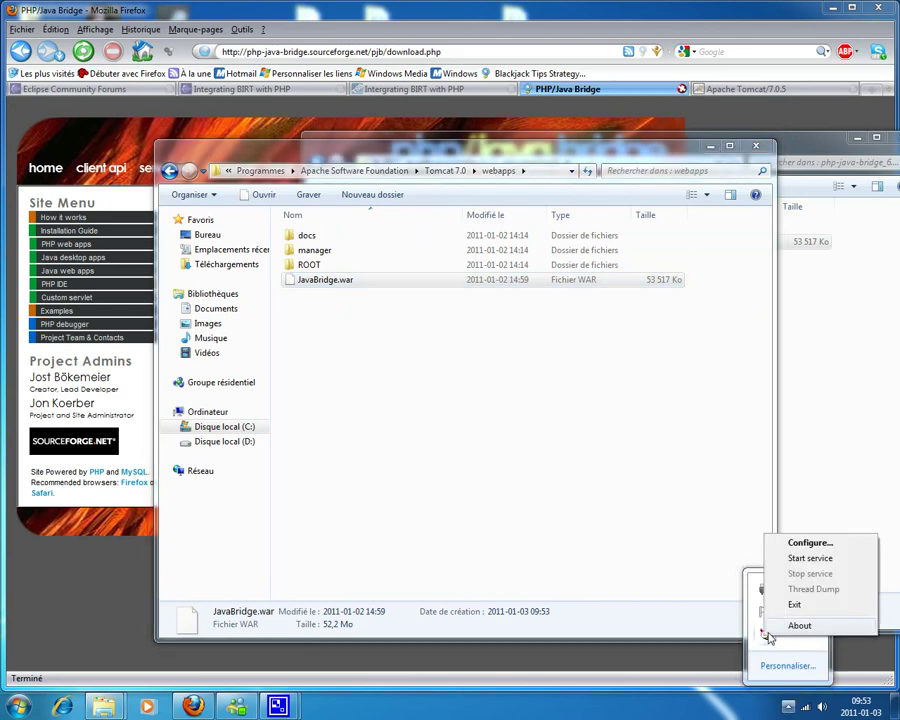
{"action": "left_click", "coordinate": [806, 564]}
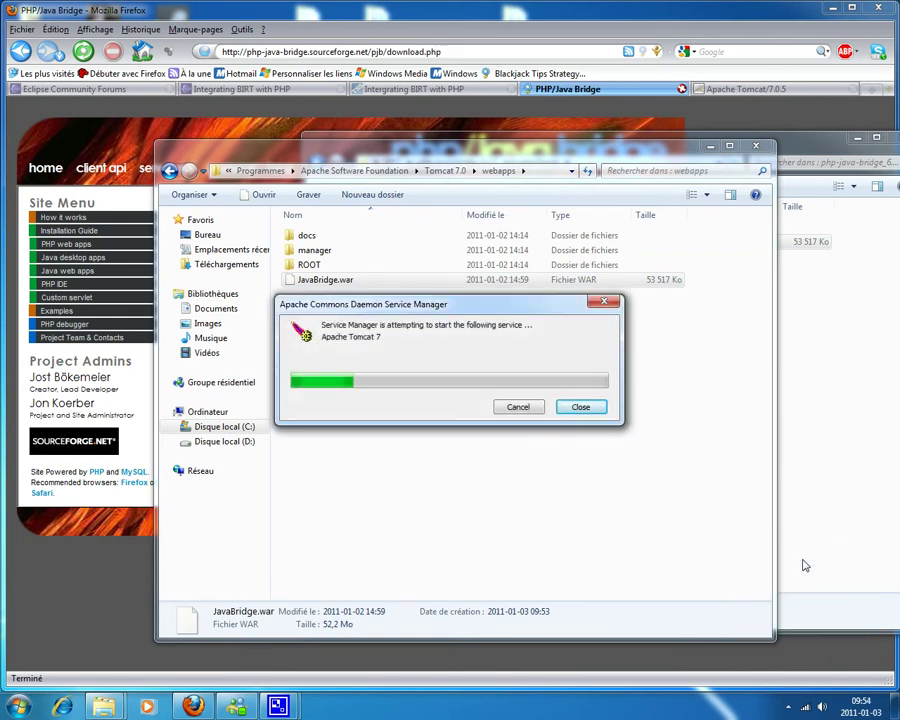
{"action": "left_click", "coordinate": [788, 707]}
{"action": "right_click", "coordinate": [765, 633]}
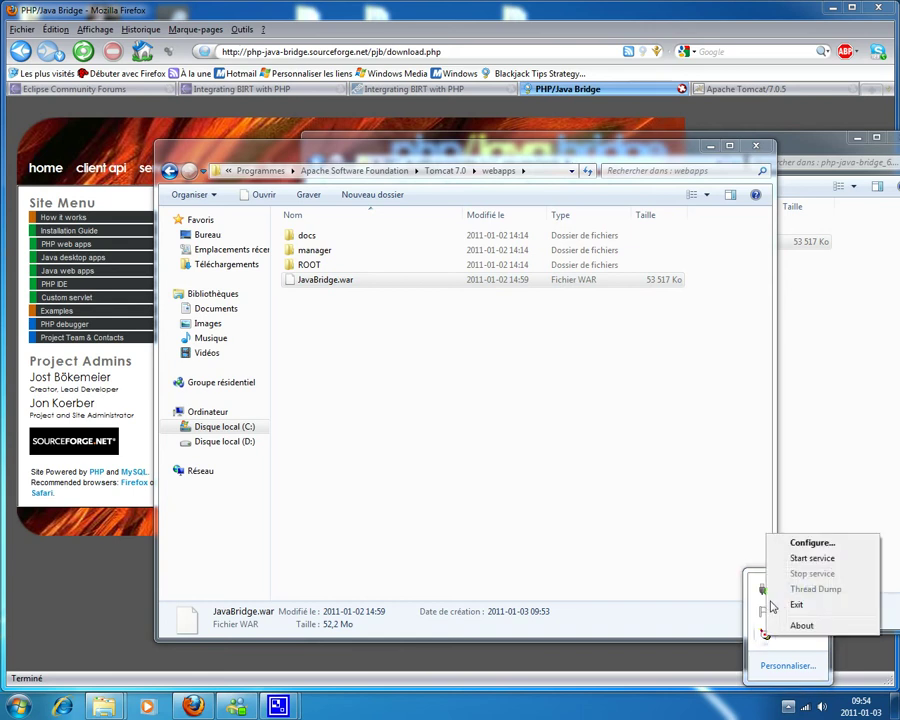
{"action": "left_click", "coordinate": [802, 560]}
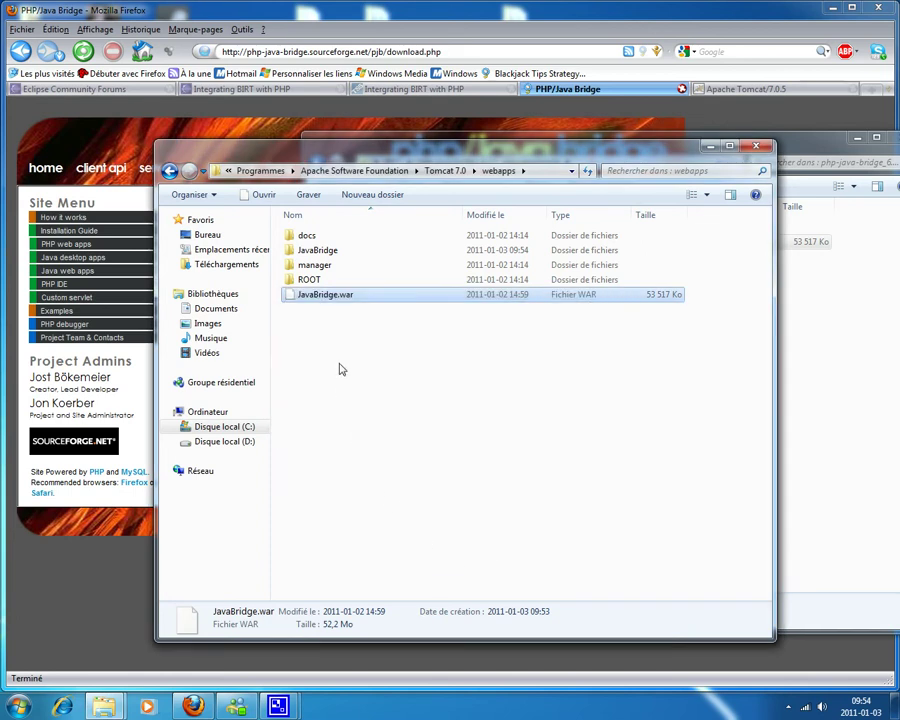
{"action": "key", "text": "j"}
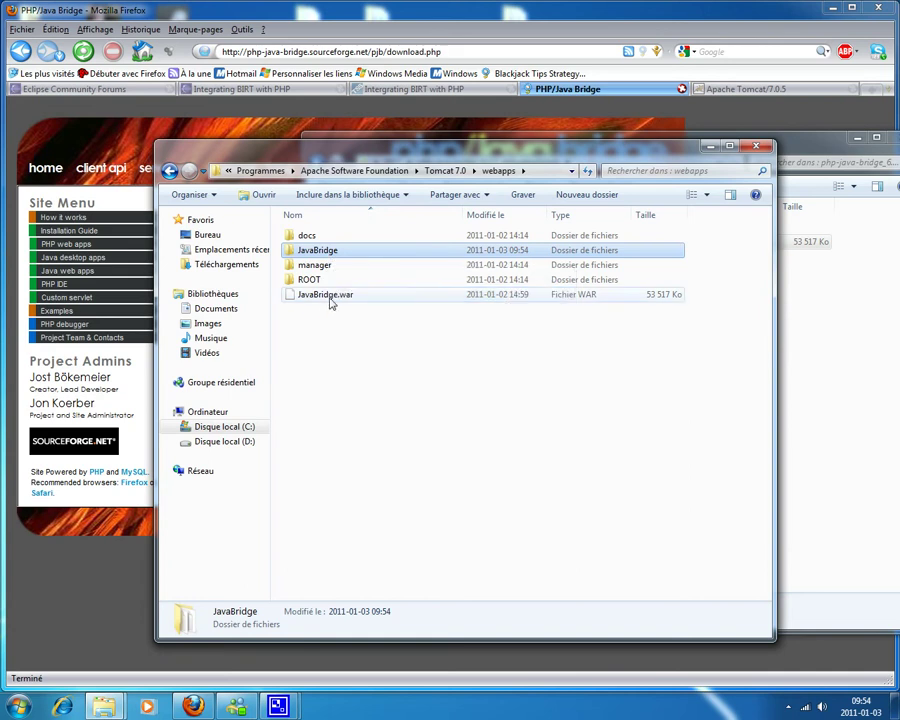
{"action": "double_click", "coordinate": [327, 251]}
{"action": "scroll", "coordinate": [371, 296], "scroll_direction": "down", "scroll_amount": 6}
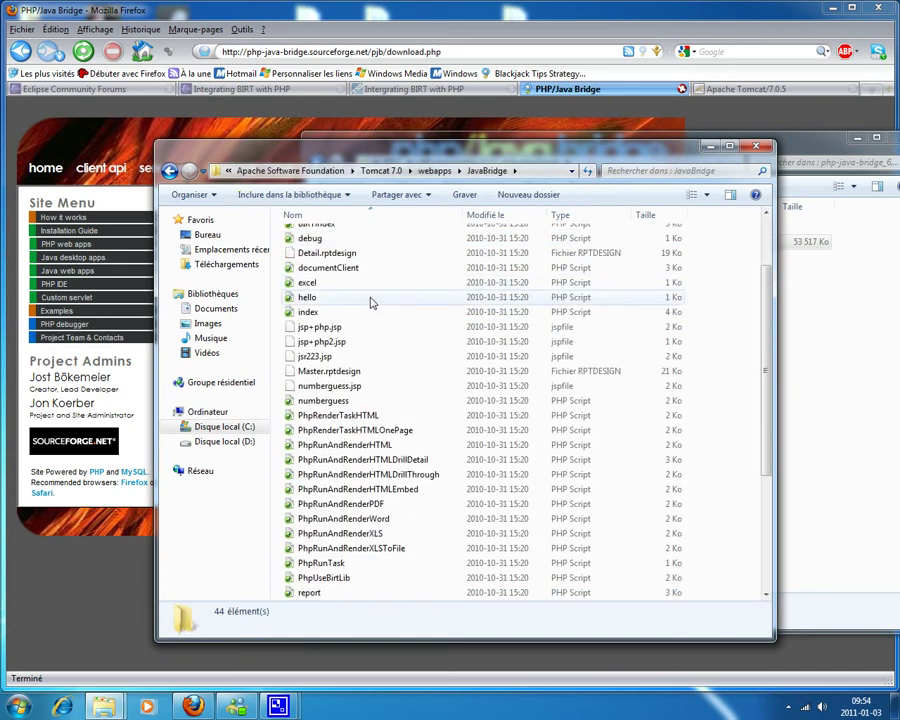
{"action": "scroll", "coordinate": [371, 456], "scroll_direction": "up", "scroll_amount": 6}
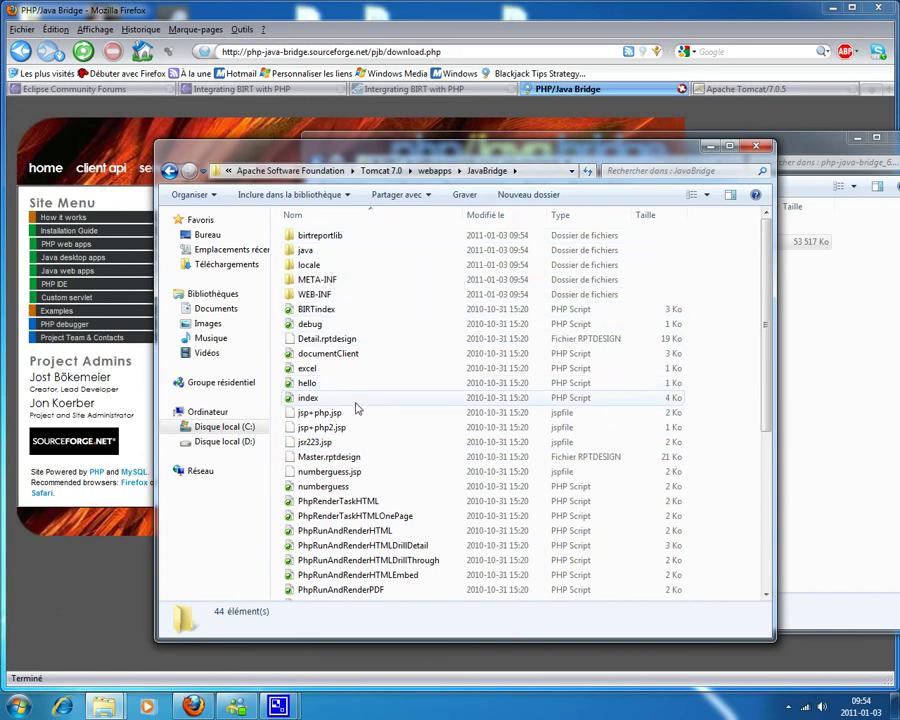
{"action": "left_click", "coordinate": [170, 170]}
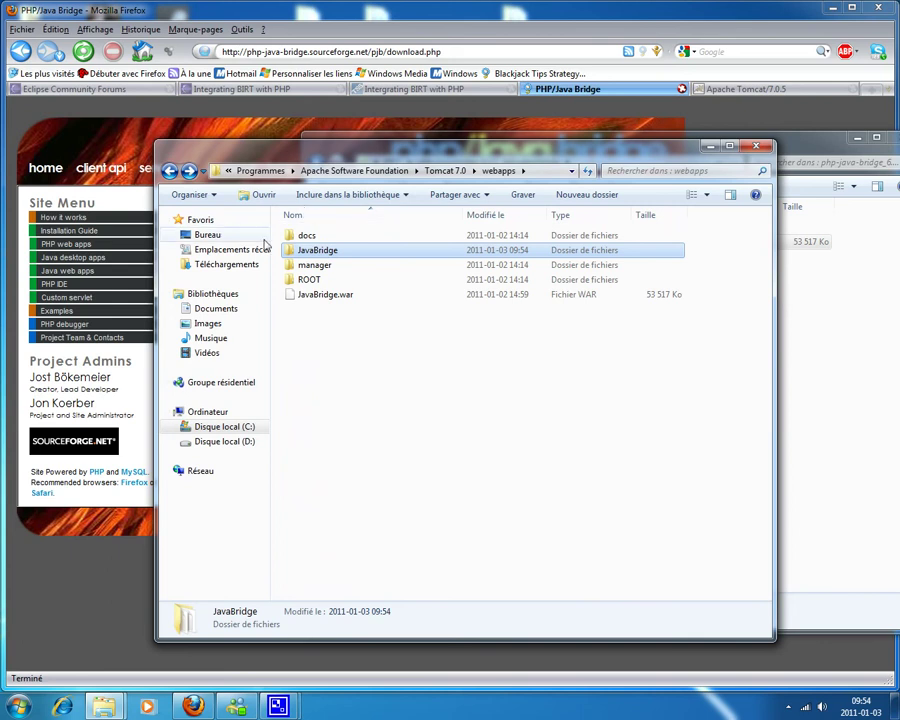
- Load localhost:8080/JavaBridge/ in the Apache Tomcat tab to show the PHP/Java Bridge examples
{"action": "left_click", "coordinate": [712, 130]}
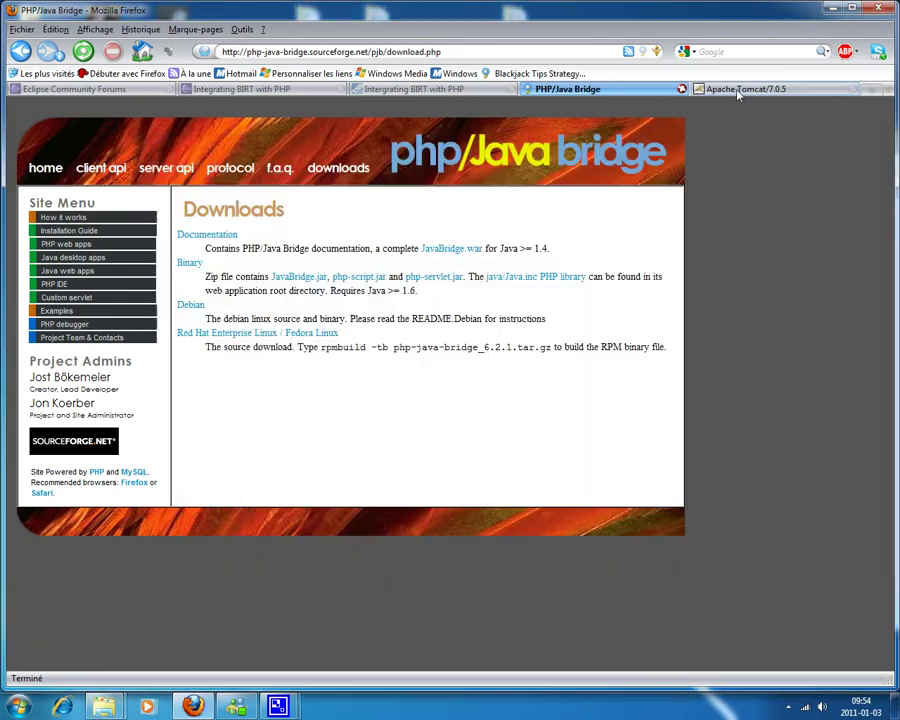
{"action": "left_click", "coordinate": [745, 89]}
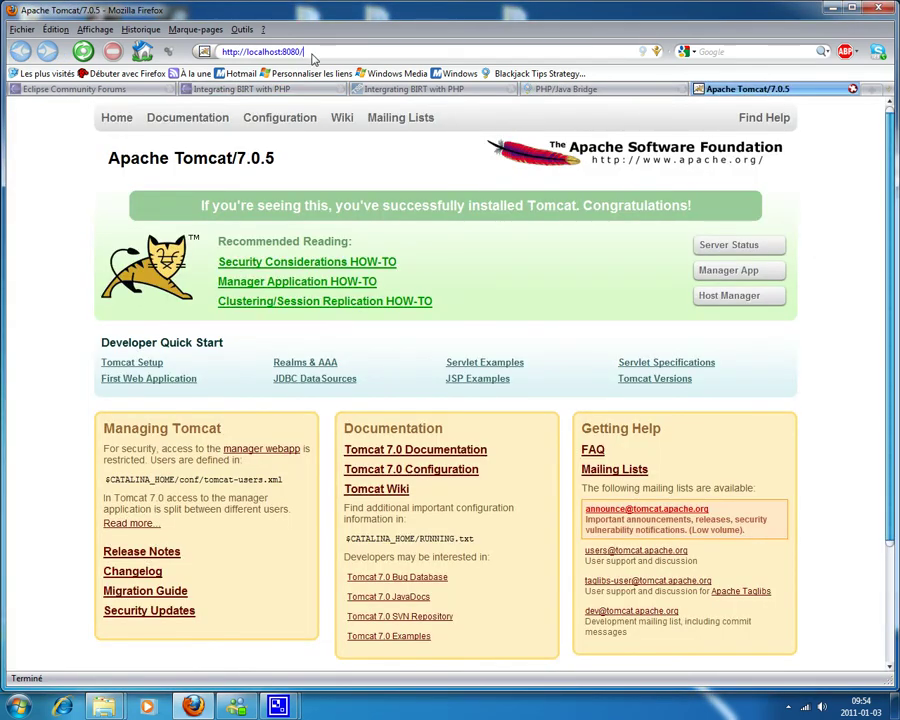
{"action": "left_click", "coordinate": [235, 52]}
{"action": "left_click", "coordinate": [230, 54]}
{"action": "type", "text": "Java"}
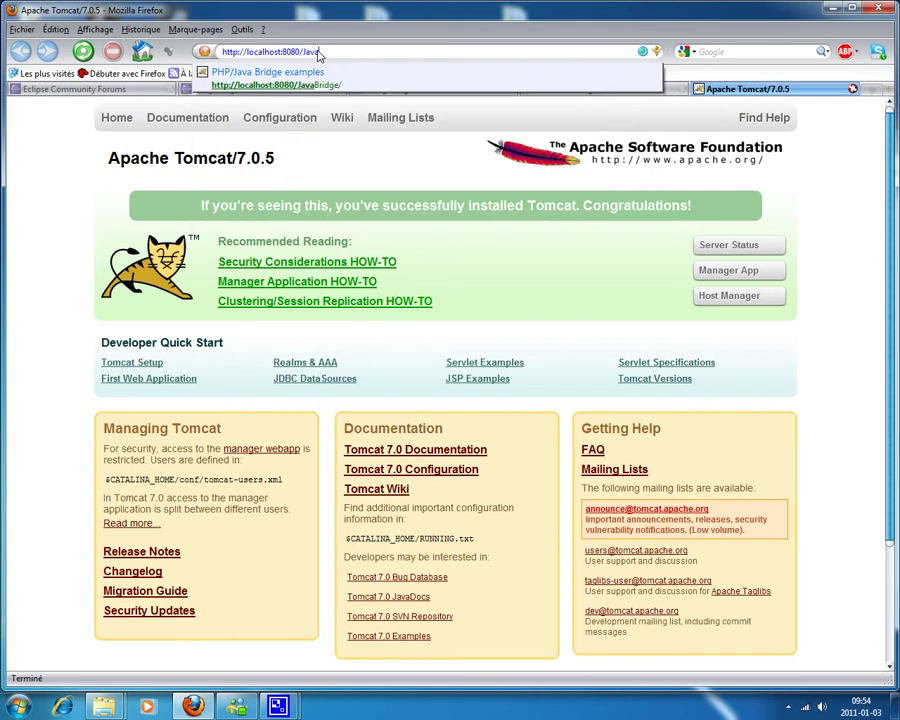
{"action": "type", "text": "Bridge"}
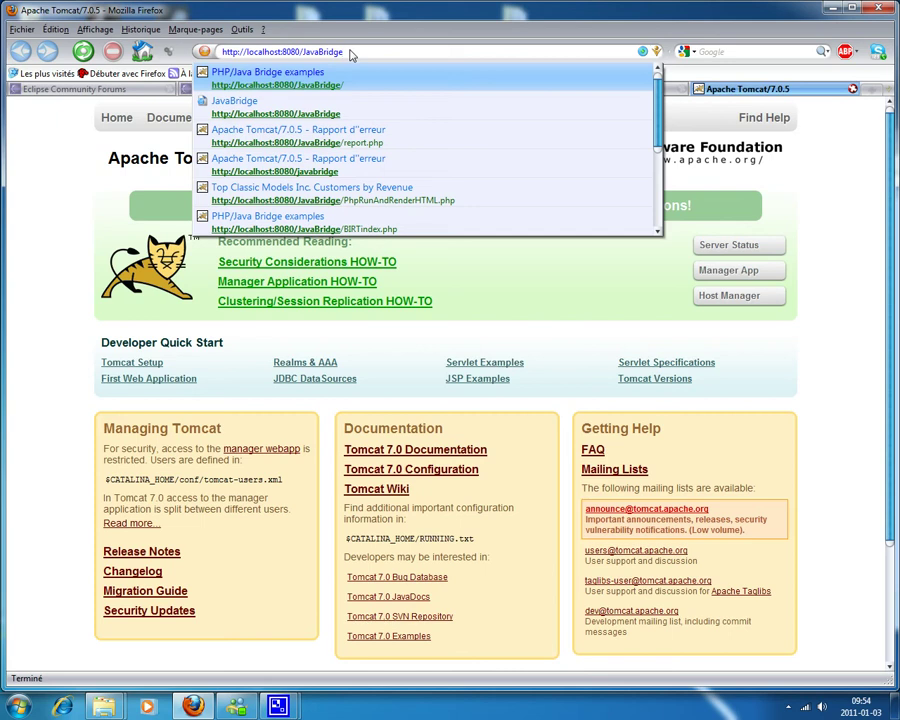
{"action": "key", "text": "Return"}
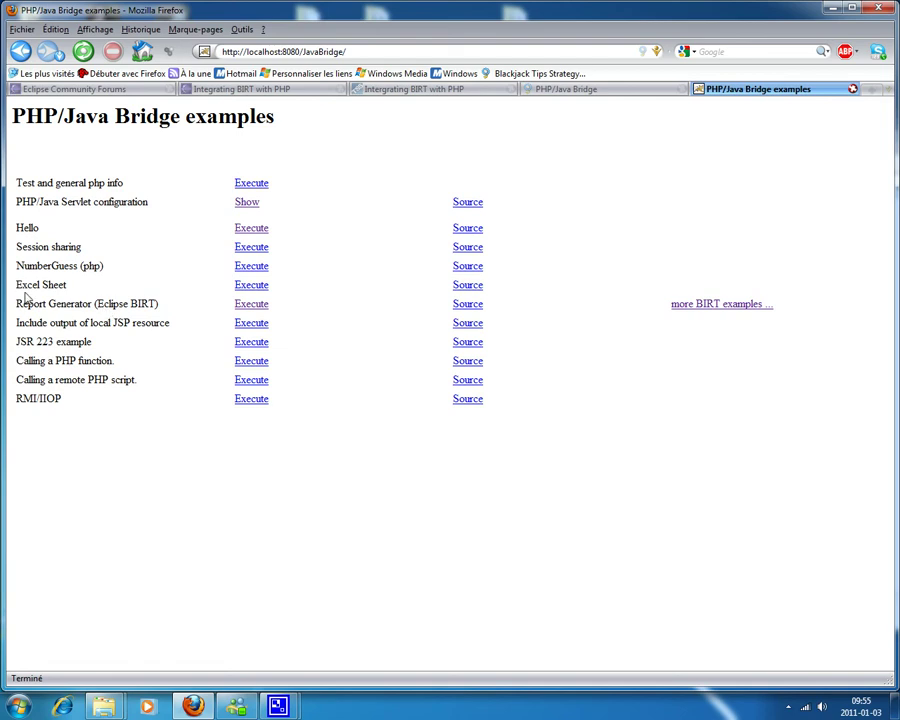
- Run the Report Generator (Eclipse BIRT) example, then go back and bring the webapps folder forward
{"action": "left_click_drag", "start_coordinate": [17, 304], "coordinate": [158, 310]}
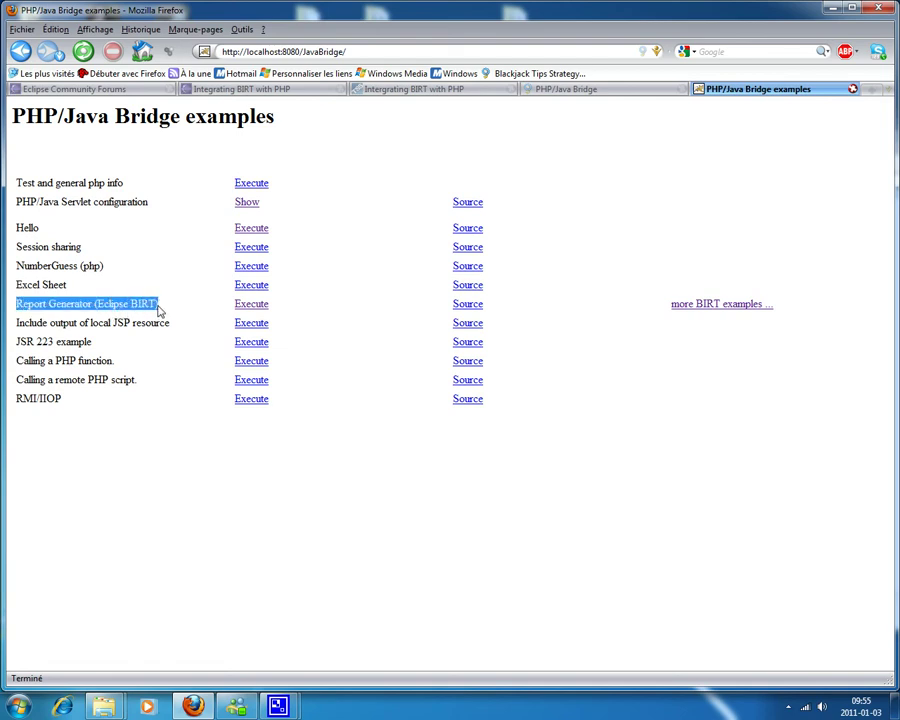
{"action": "left_click", "coordinate": [240, 306]}
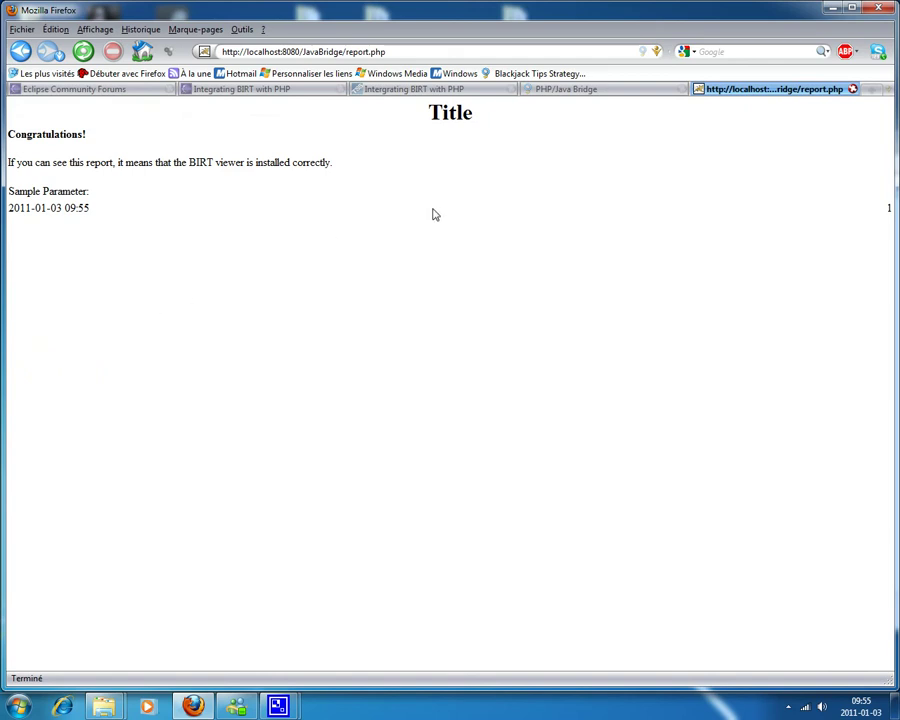
{"action": "key", "text": "alt+Left"}
{"action": "left_click", "coordinate": [115, 310]}
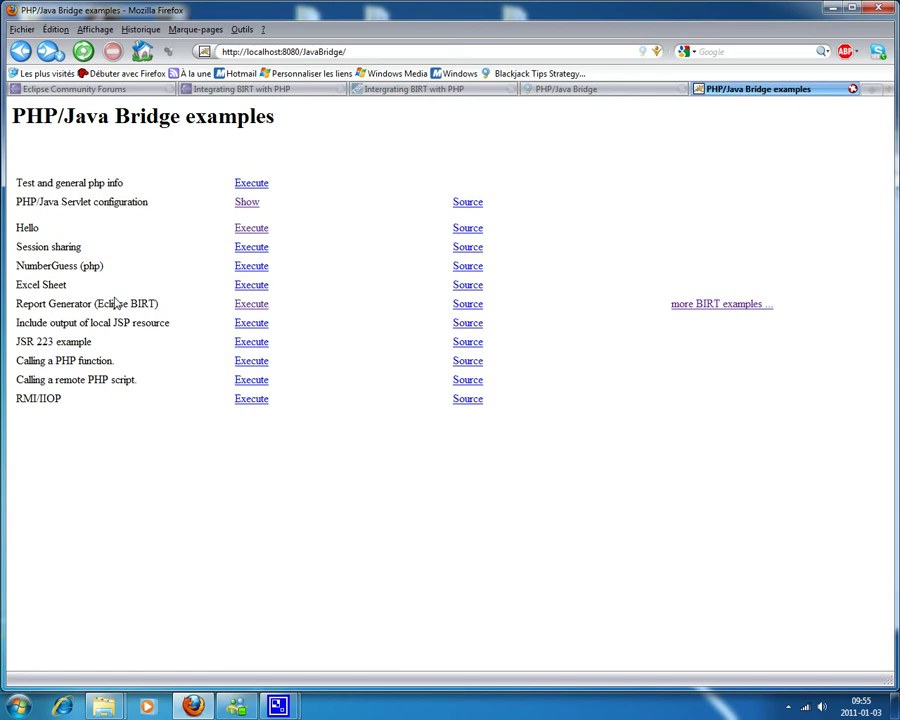
{"action": "mouse_move", "coordinate": [101, 697]}
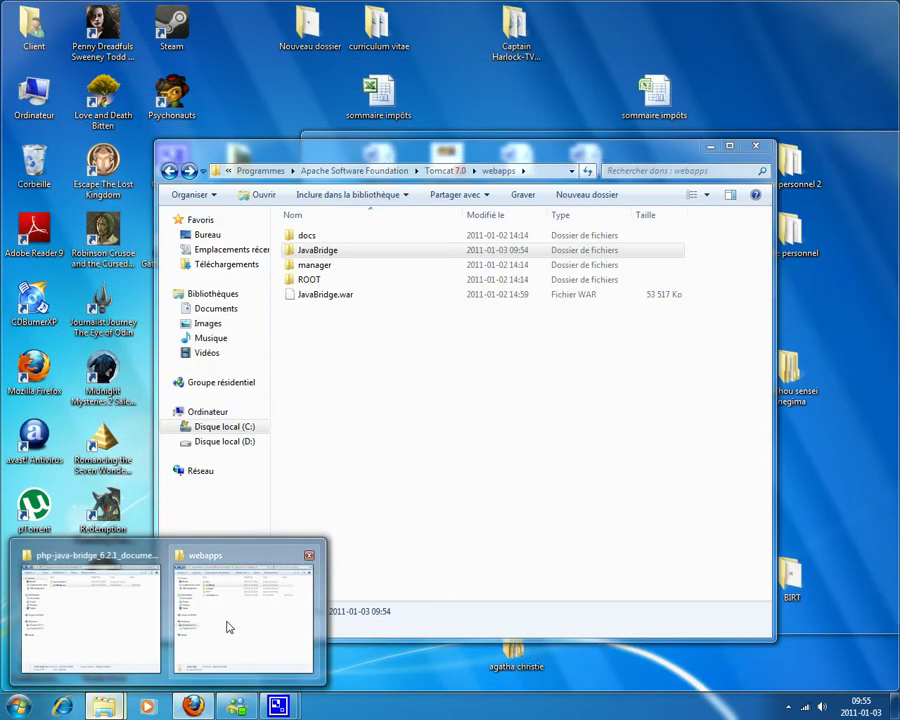
{"action": "left_click", "coordinate": [227, 625]}
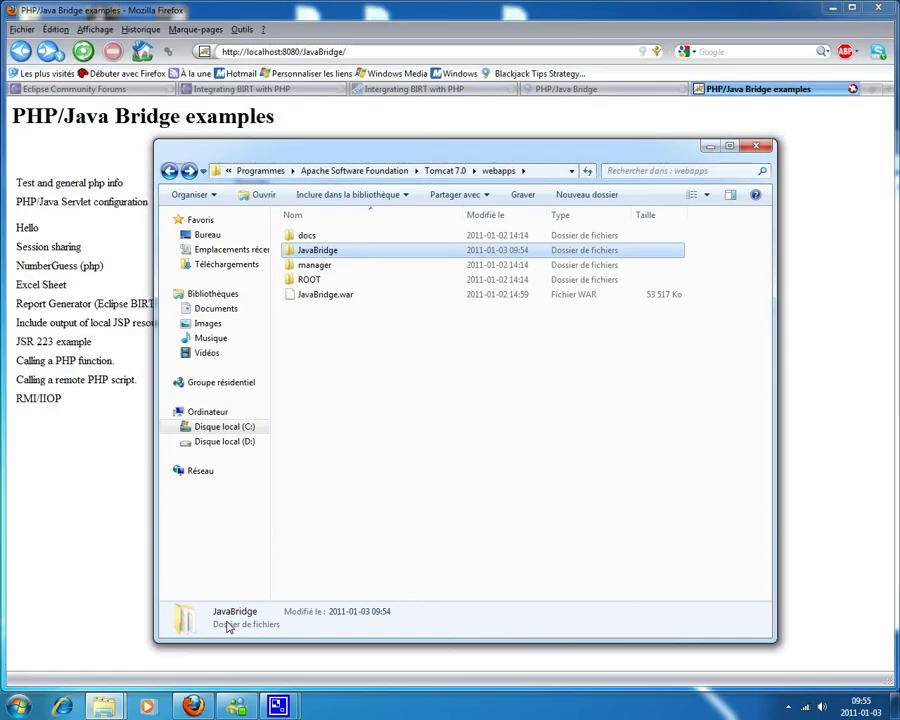
- In the other folder window, go back to BIRT, open the eclipse folder and launch eclipse.exe
{"action": "left_click", "coordinate": [103, 706]}
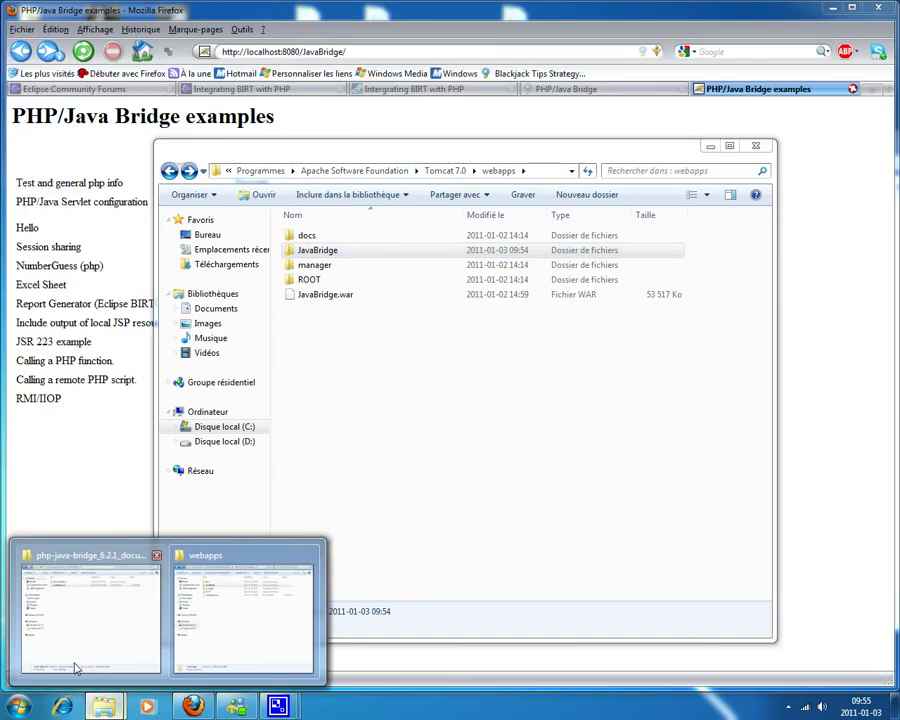
{"action": "left_click", "coordinate": [75, 668]}
{"action": "left_click", "coordinate": [317, 164]}
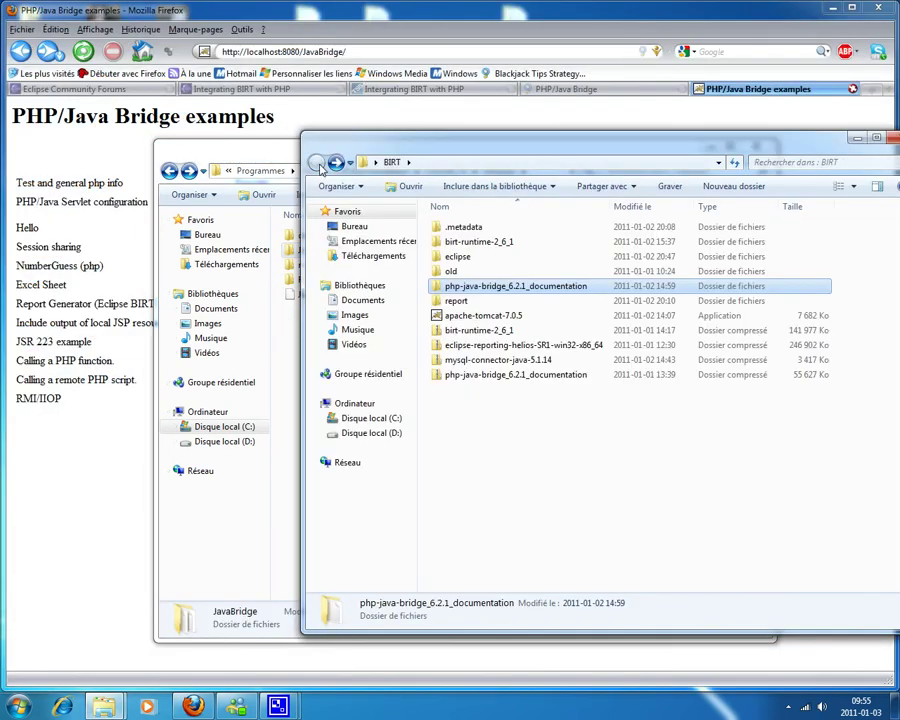
{"action": "left_click", "coordinate": [480, 345]}
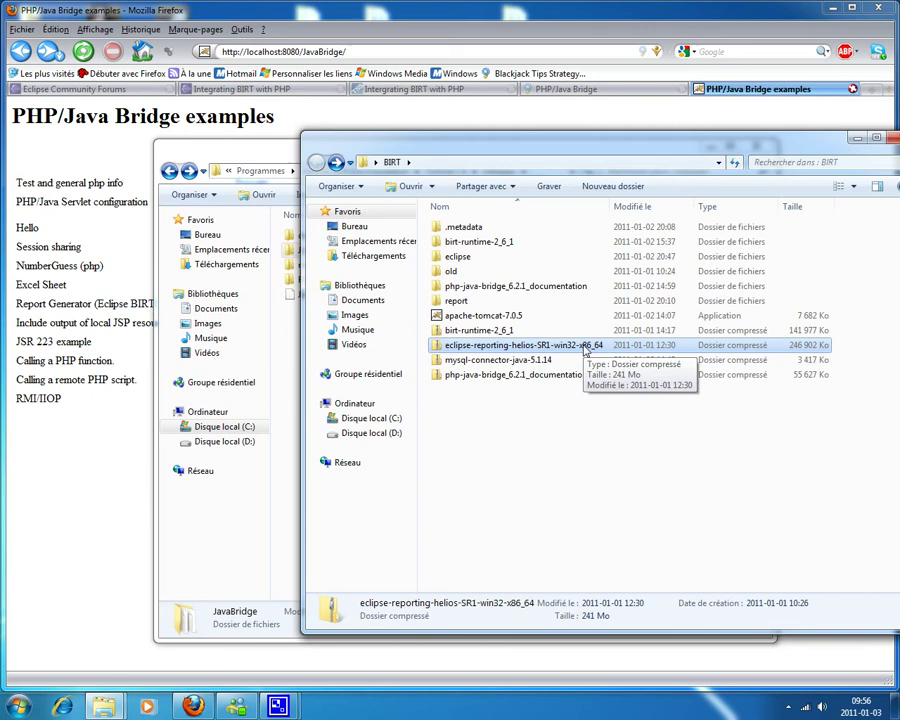
{"action": "left_click", "coordinate": [451, 259]}
{"action": "double_click", "coordinate": [451, 259]}
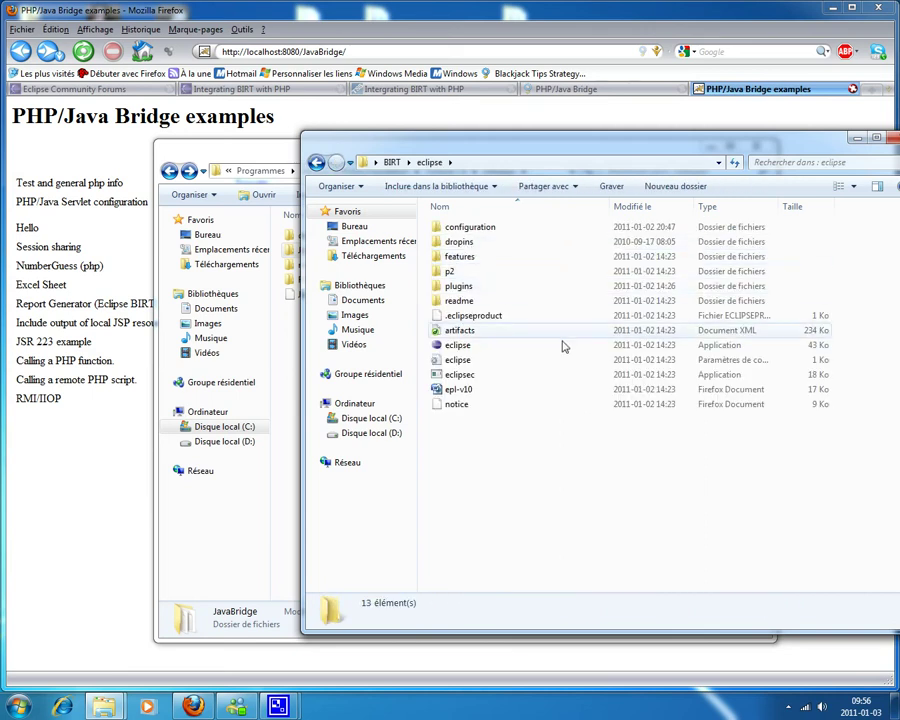
{"action": "double_click", "coordinate": [452, 349]}
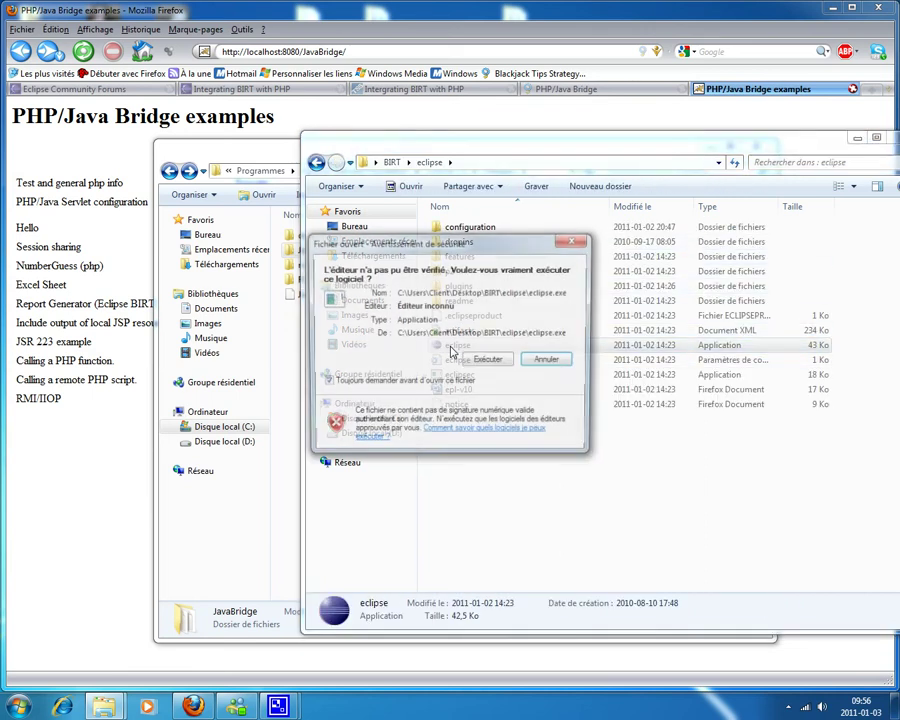
- Allow the unsigned Eclipse program to run and accept the Desktop\BIRT workspace
{"action": "left_click", "coordinate": [479, 361]}
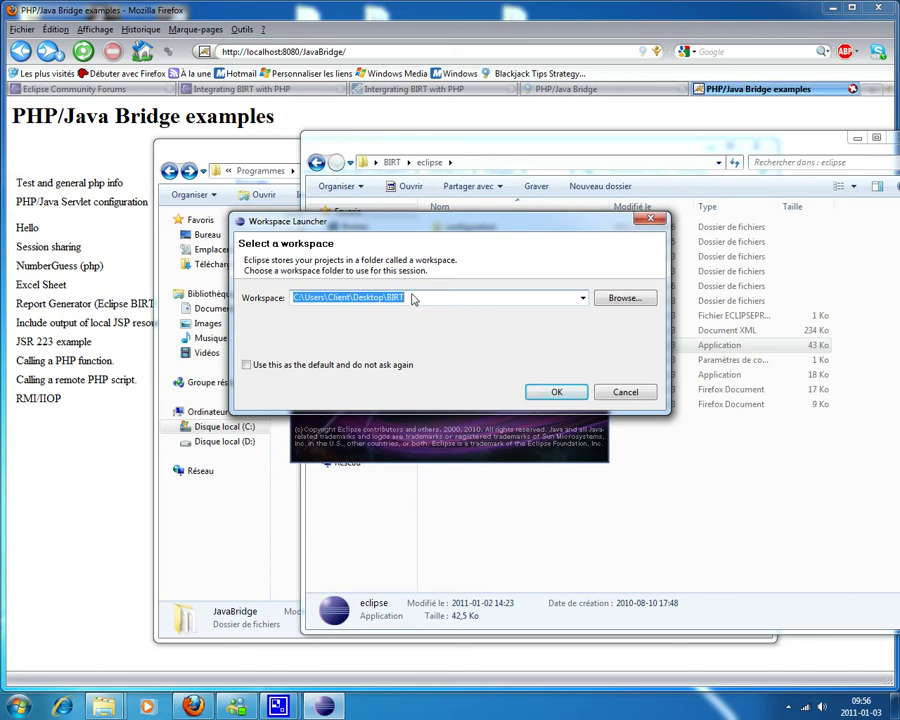
{"action": "left_click", "coordinate": [555, 393]}
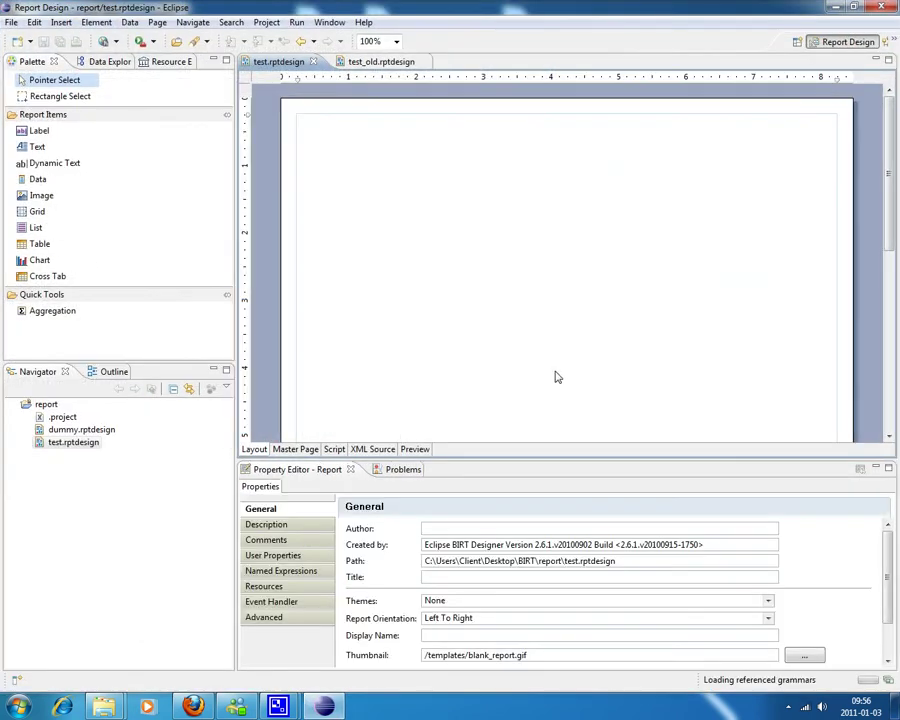
- Close the test_old.rptdesign and test.rptdesign report editors
{"action": "left_click", "coordinate": [424, 63]}
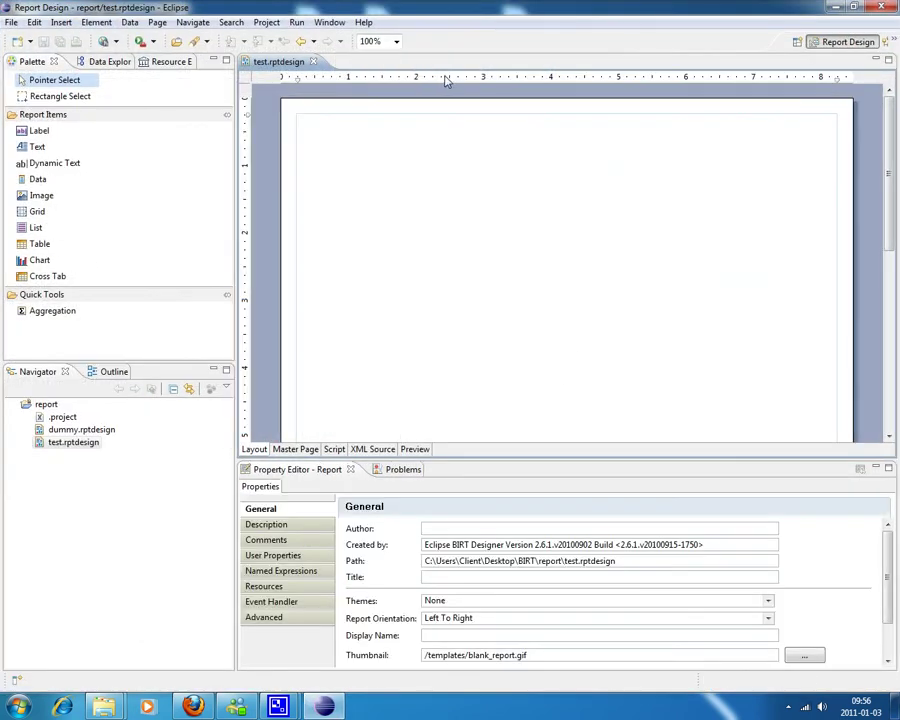
{"action": "left_click", "coordinate": [313, 62]}
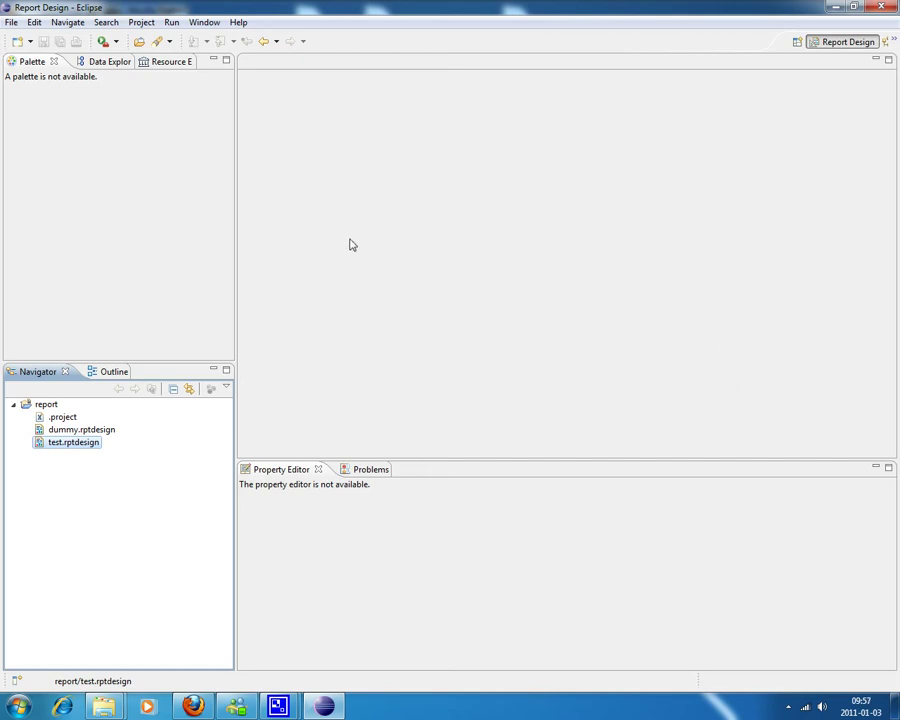
- Switch to the Report Design perspective via Window > Open Perspective > Other
{"action": "left_click", "coordinate": [204, 23]}
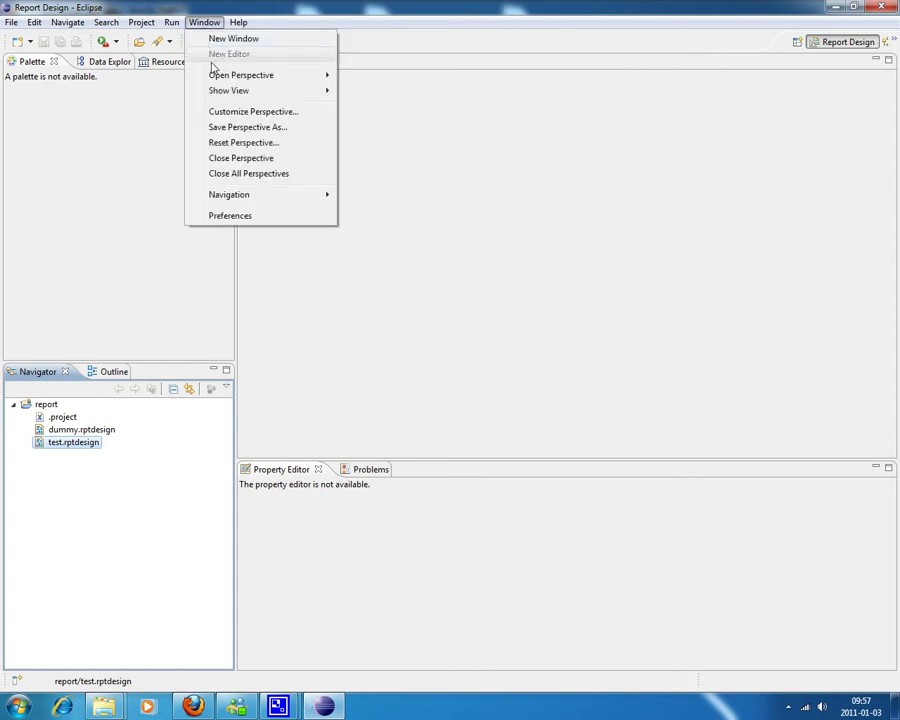
{"action": "mouse_move", "coordinate": [240, 78]}
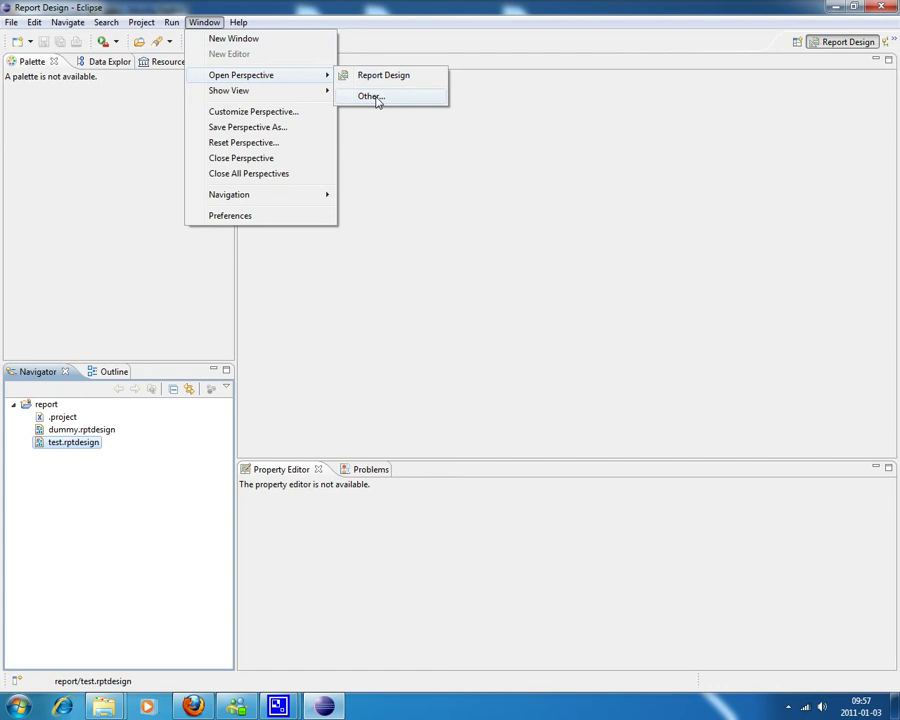
{"action": "left_click", "coordinate": [372, 97]}
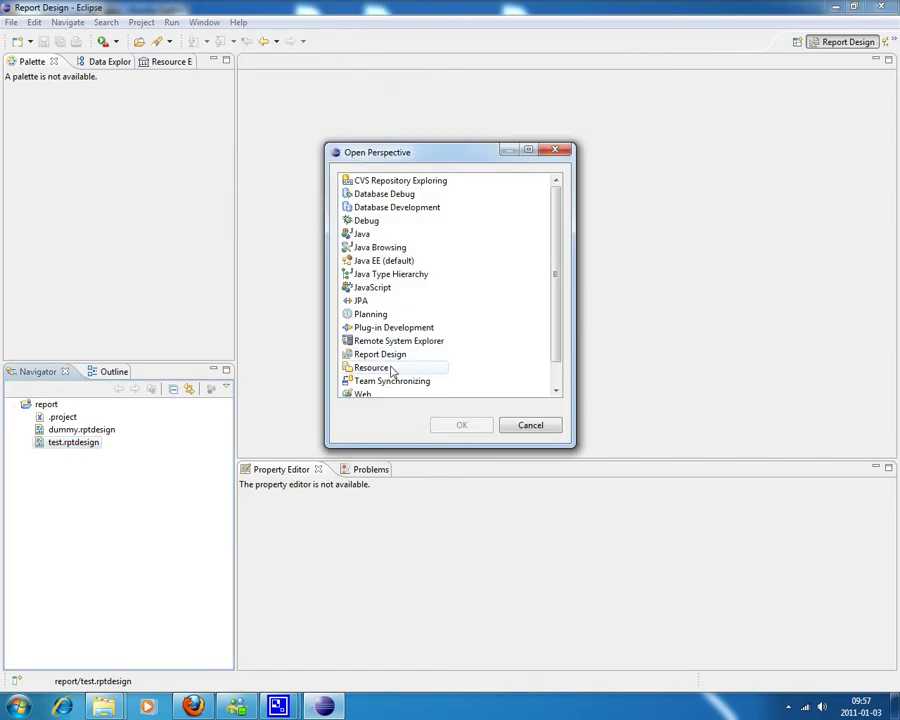
{"action": "left_click", "coordinate": [400, 356]}
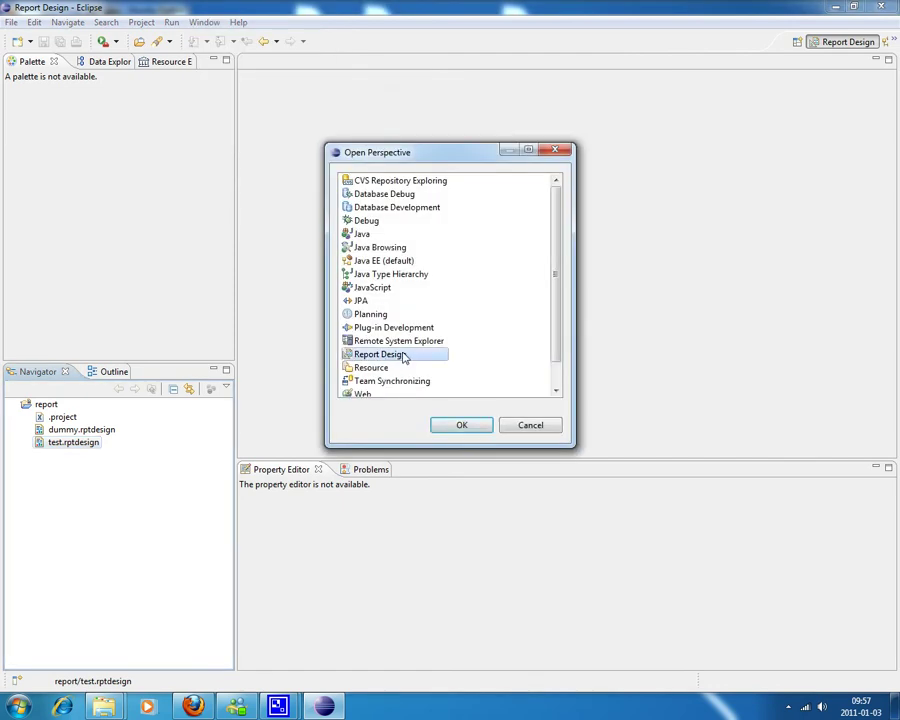
{"action": "left_click", "coordinate": [472, 431]}
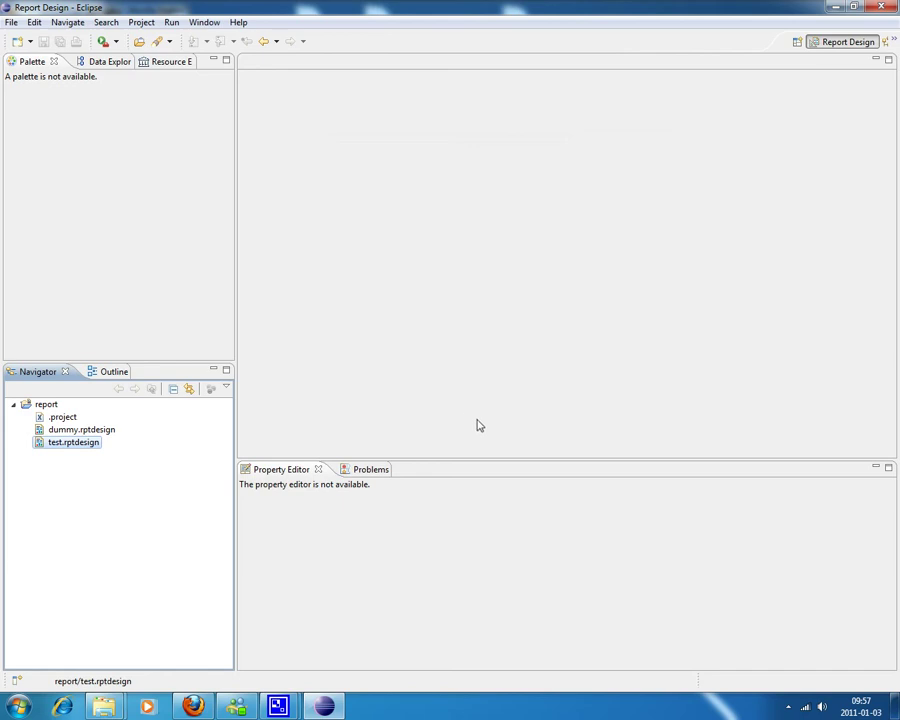
- Start a new Report Project, cancel it, and reopen the File menu
{"action": "left_click", "coordinate": [9, 22]}
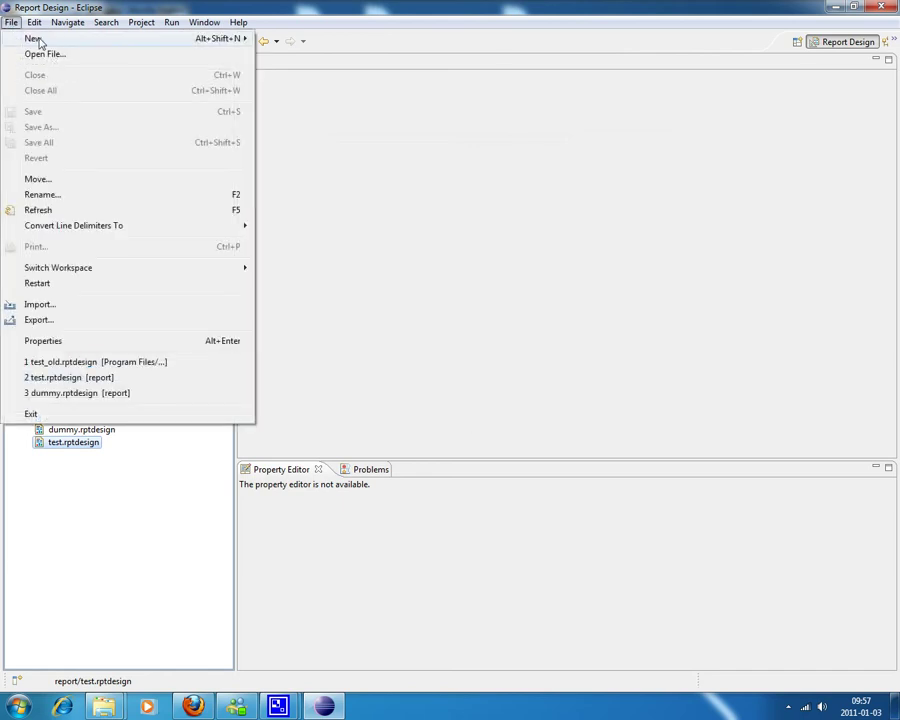
{"action": "mouse_move", "coordinate": [22, 38]}
{"action": "left_click", "coordinate": [277, 40]}
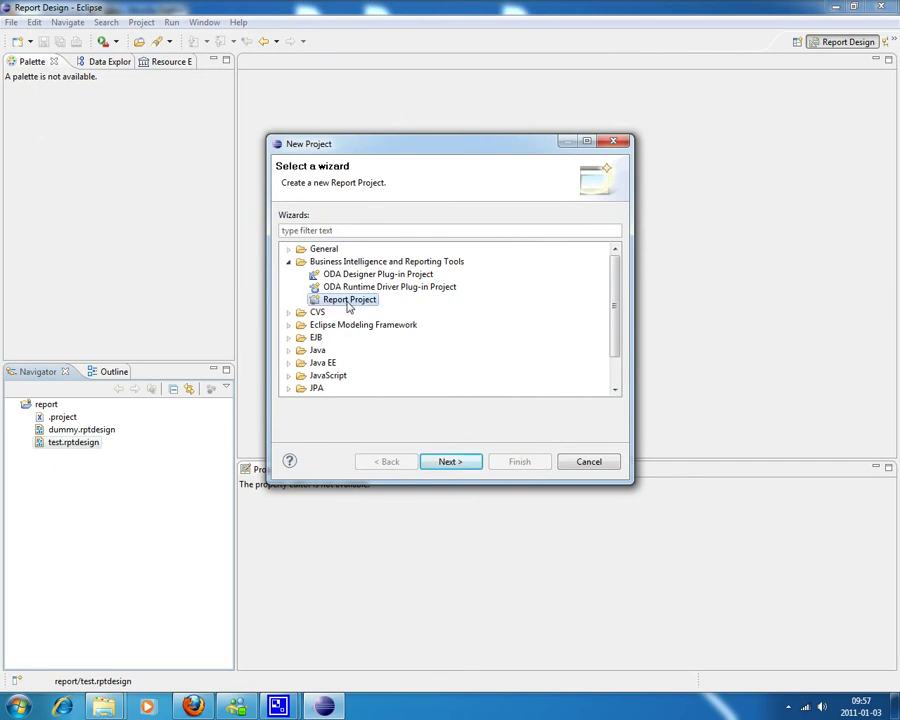
{"action": "left_click", "coordinate": [416, 301]}
{"action": "left_click", "coordinate": [447, 463]}
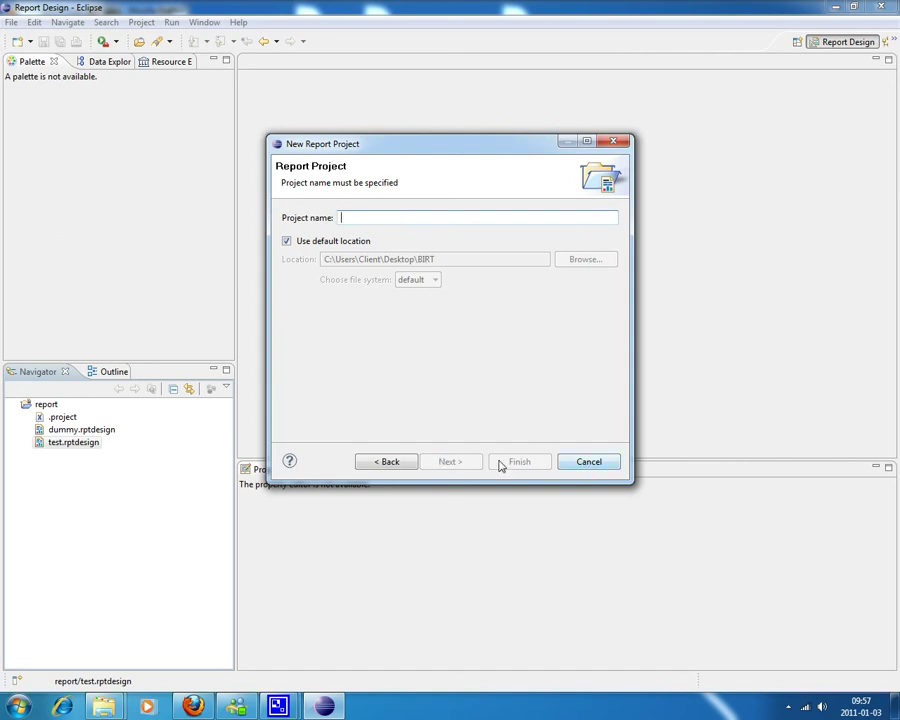
{"action": "left_click", "coordinate": [584, 467]}
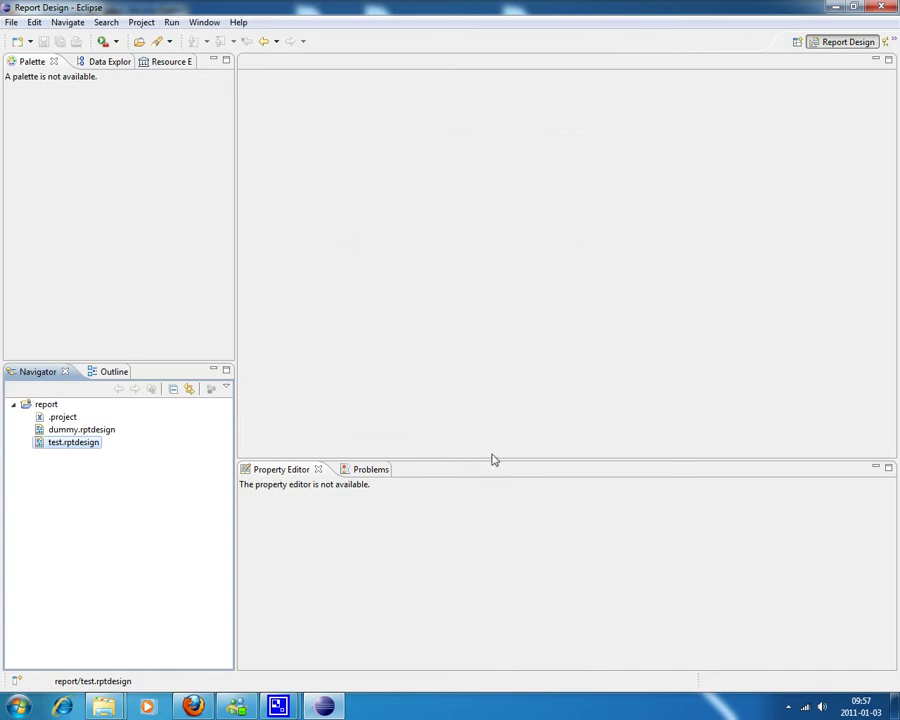
{"action": "left_click", "coordinate": [13, 24]}
{"action": "mouse_move", "coordinate": [94, 42]}
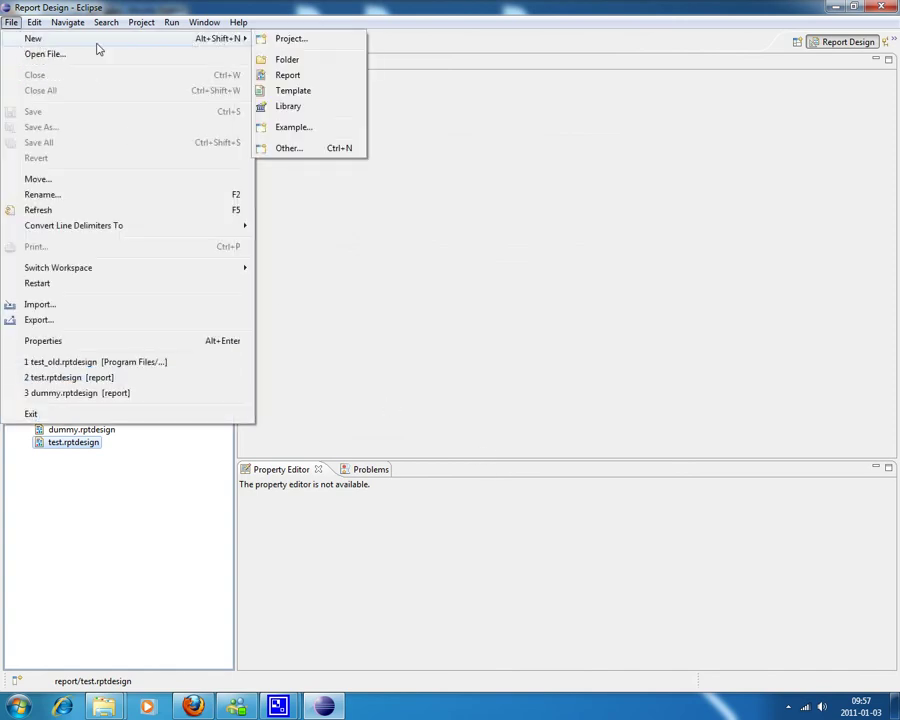
{"action": "left_click", "coordinate": [299, 80]}
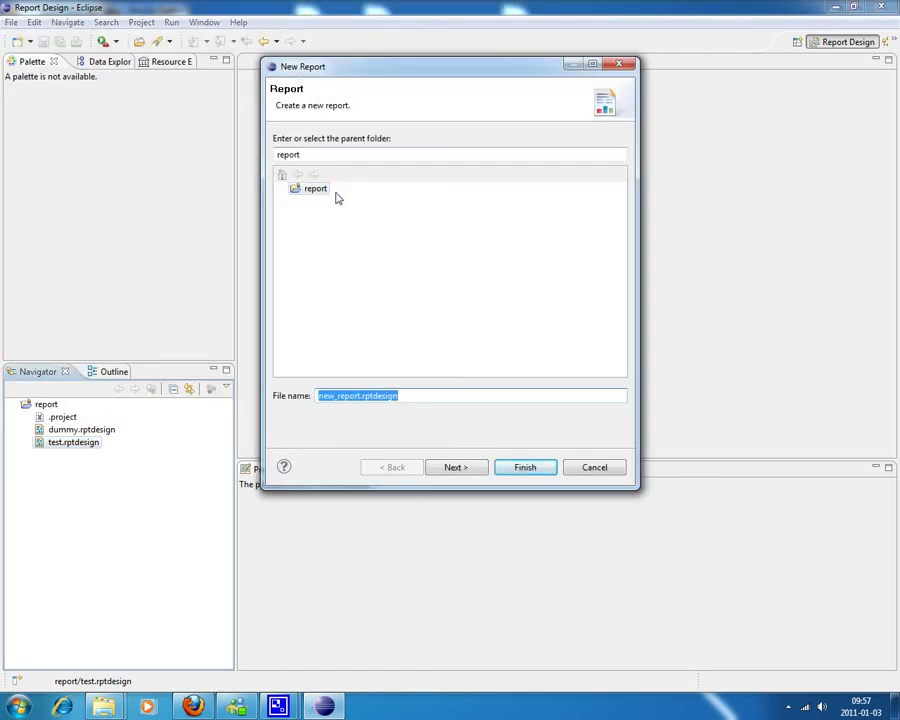
{"action": "left_click", "coordinate": [362, 398]}
{"action": "left_click_drag", "start_coordinate": [362, 398], "coordinate": [316, 398]}
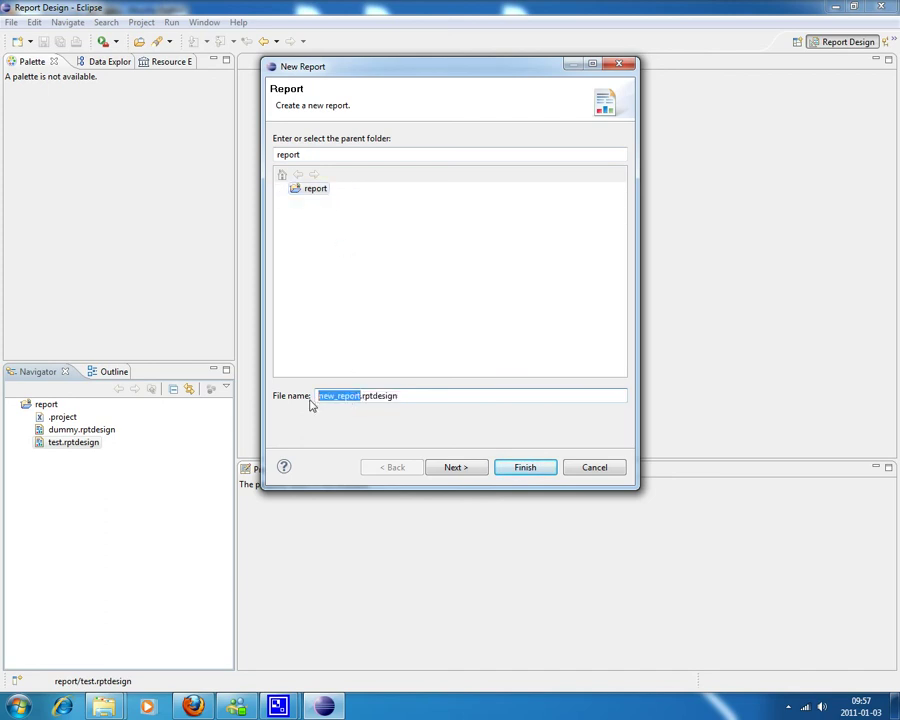
{"action": "left_click", "coordinate": [460, 468]}
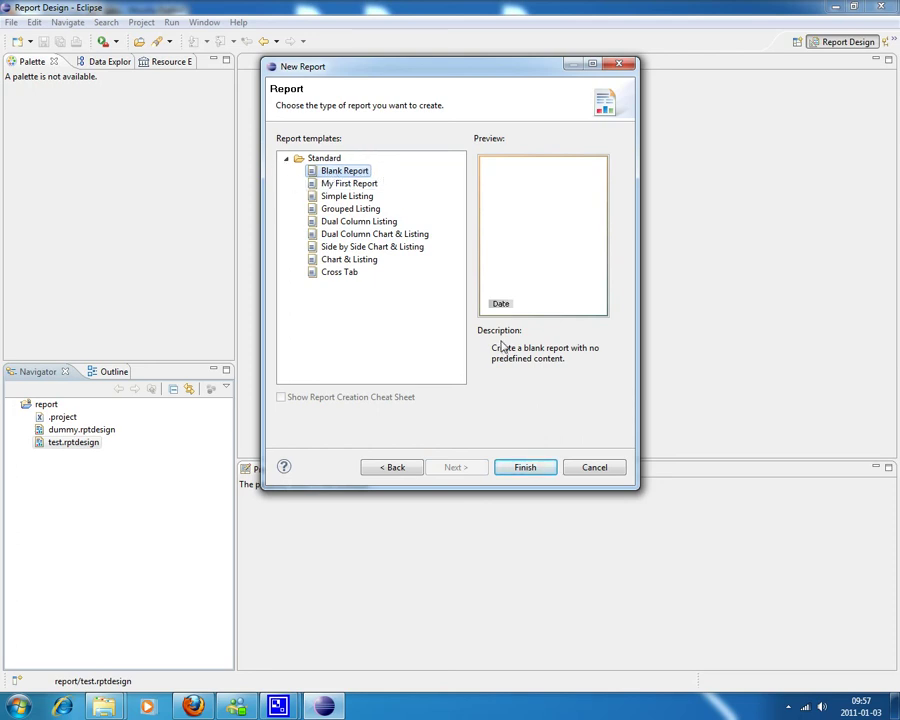
{"action": "left_click", "coordinate": [594, 468]}
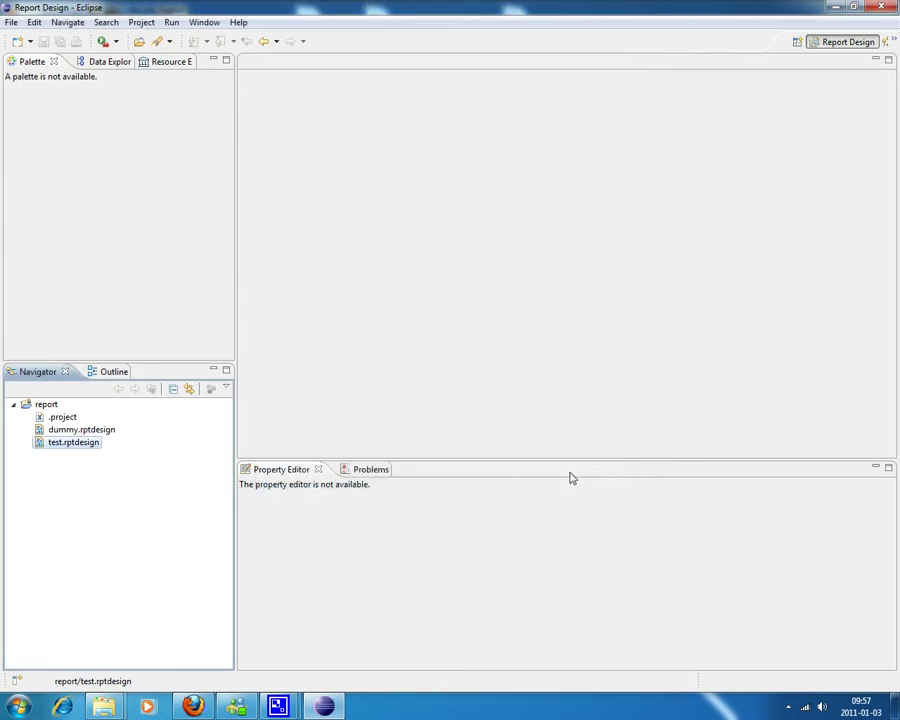
- Open test.rptdesign from the Navigator as a blank report layout
{"action": "double_click", "coordinate": [55, 446]}
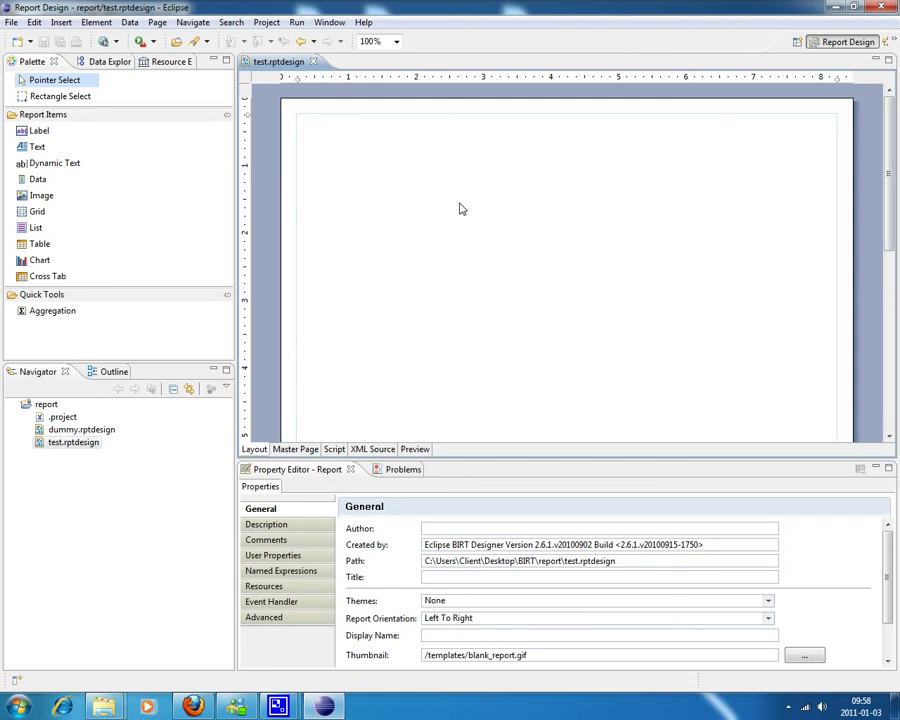
{"action": "scroll", "coordinate": [455, 208], "scroll_direction": "down", "scroll_amount": 5}
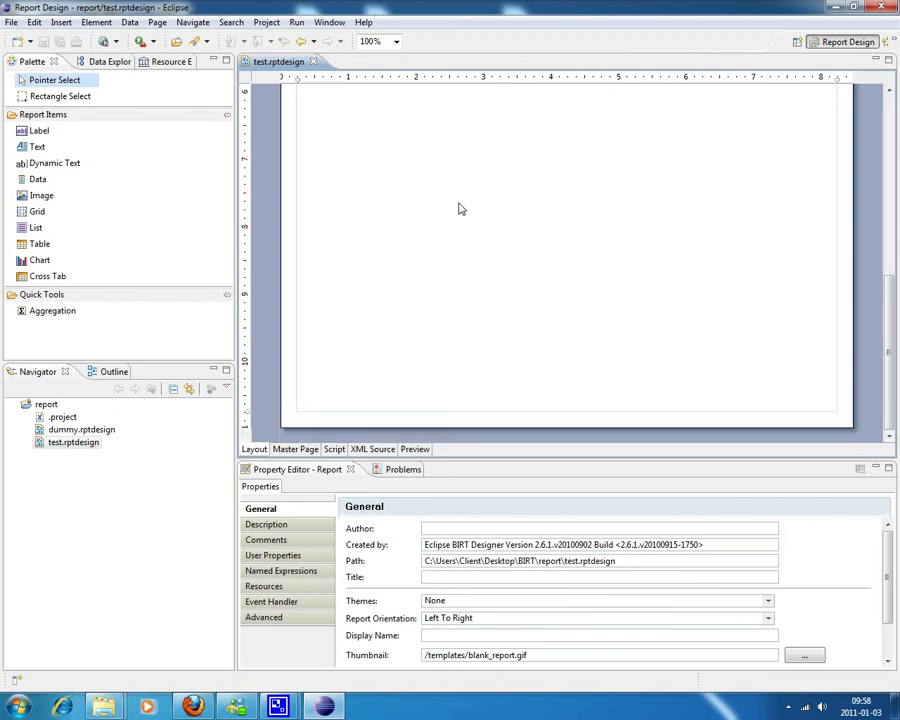
{"action": "scroll", "coordinate": [461, 209], "scroll_direction": "up", "scroll_amount": 5}
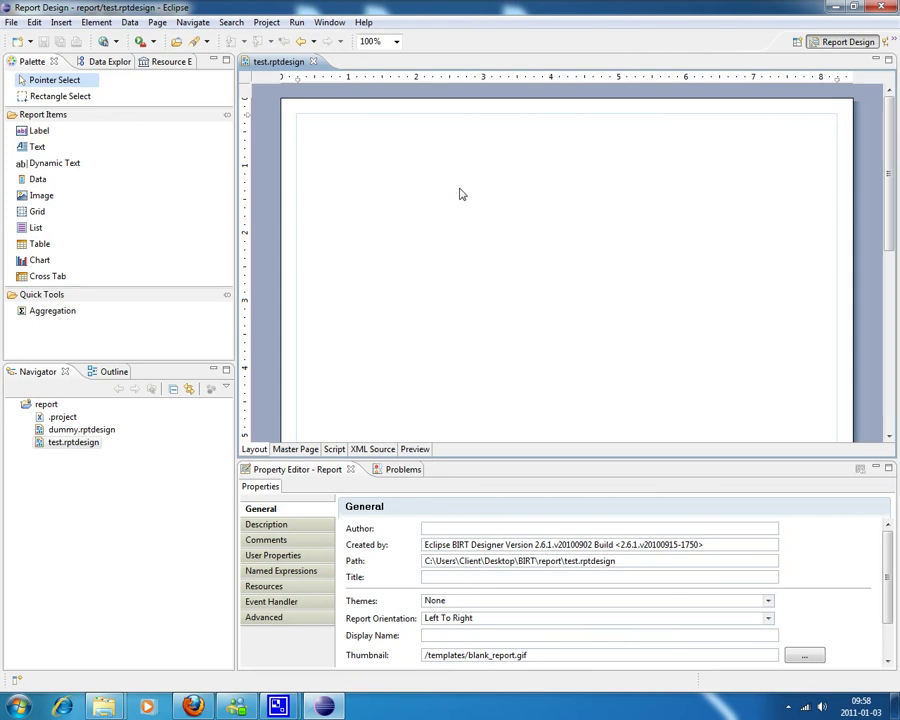
- Minimize Eclipse and bring the Firefox PHP/Java Bridge examples page forward
{"action": "left_click", "coordinate": [329, 708]}
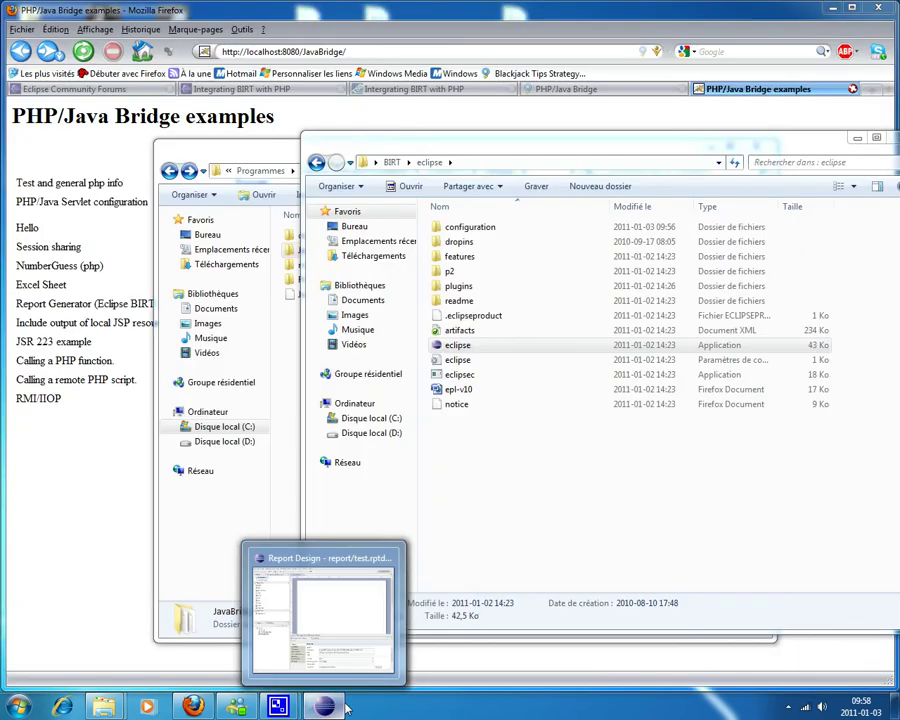
{"action": "left_click", "coordinate": [45, 506]}
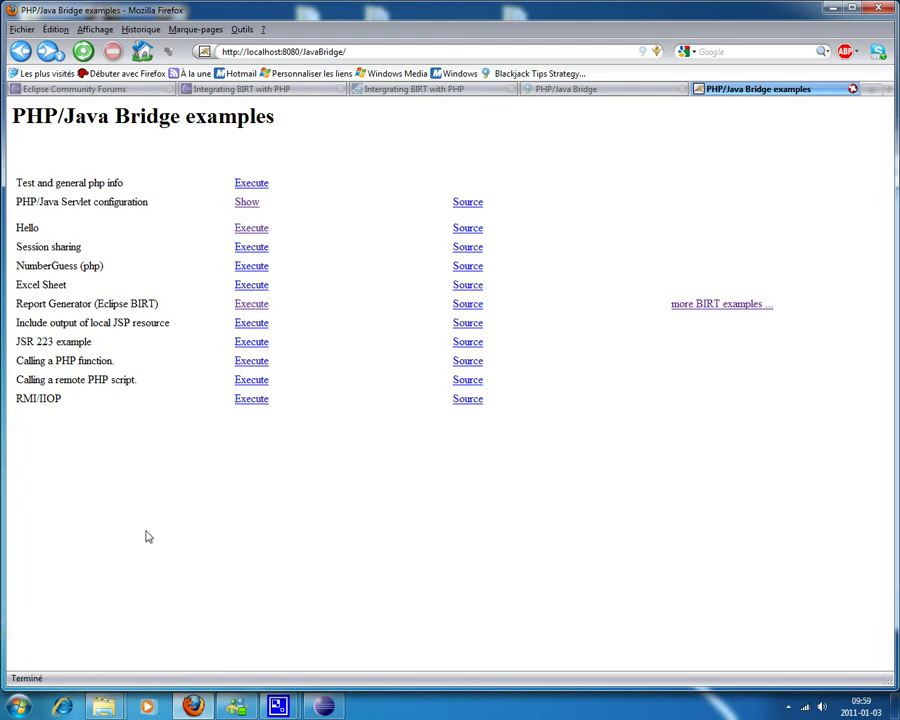
- Open the JavaBridge folder in the webapps window and select the report PHP script
{"action": "mouse_move", "coordinate": [110, 708]}
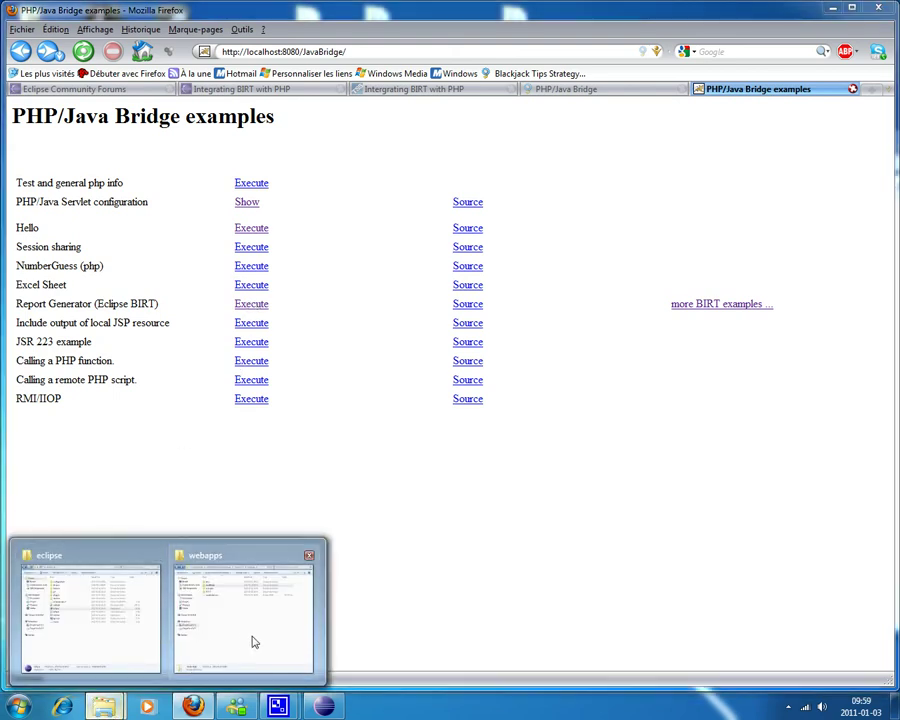
{"action": "mouse_move", "coordinate": [252, 639]}
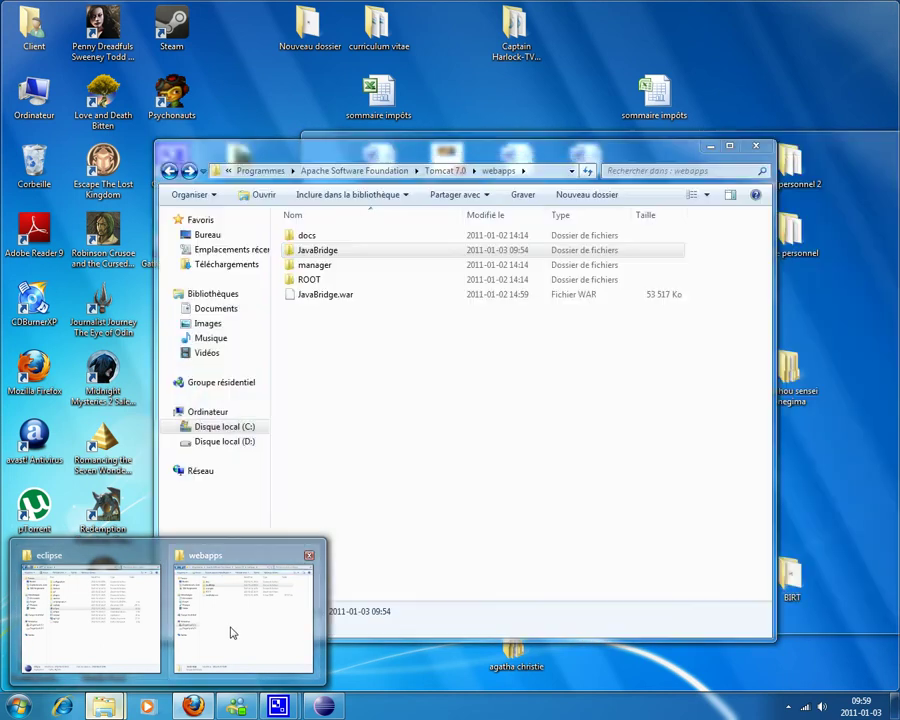
{"action": "left_click", "coordinate": [234, 631]}
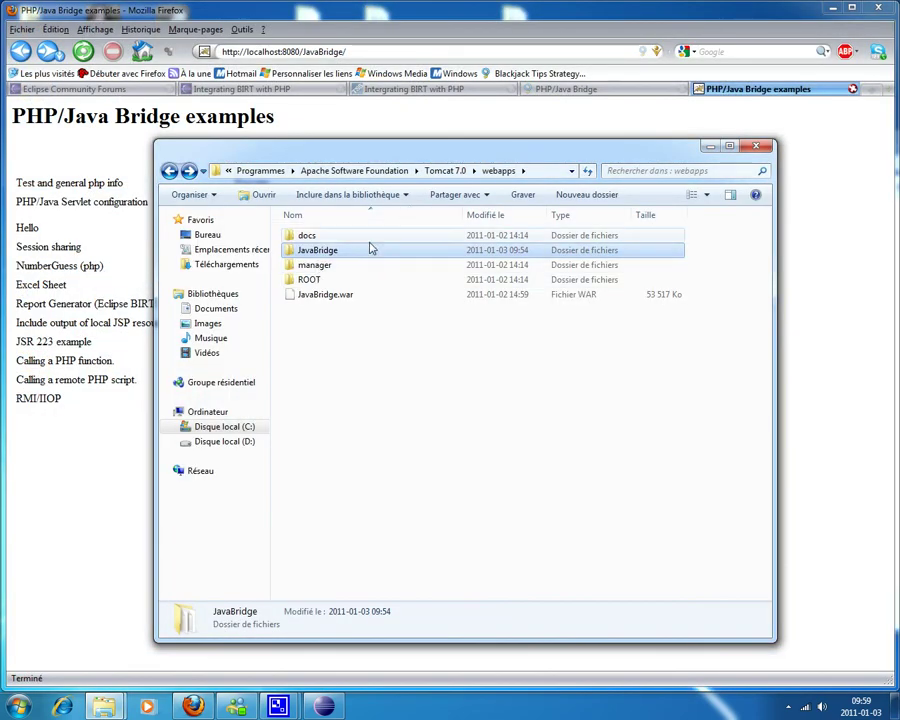
{"action": "double_click", "coordinate": [311, 251]}
{"action": "scroll", "coordinate": [408, 500], "scroll_direction": "down", "scroll_amount": 6}
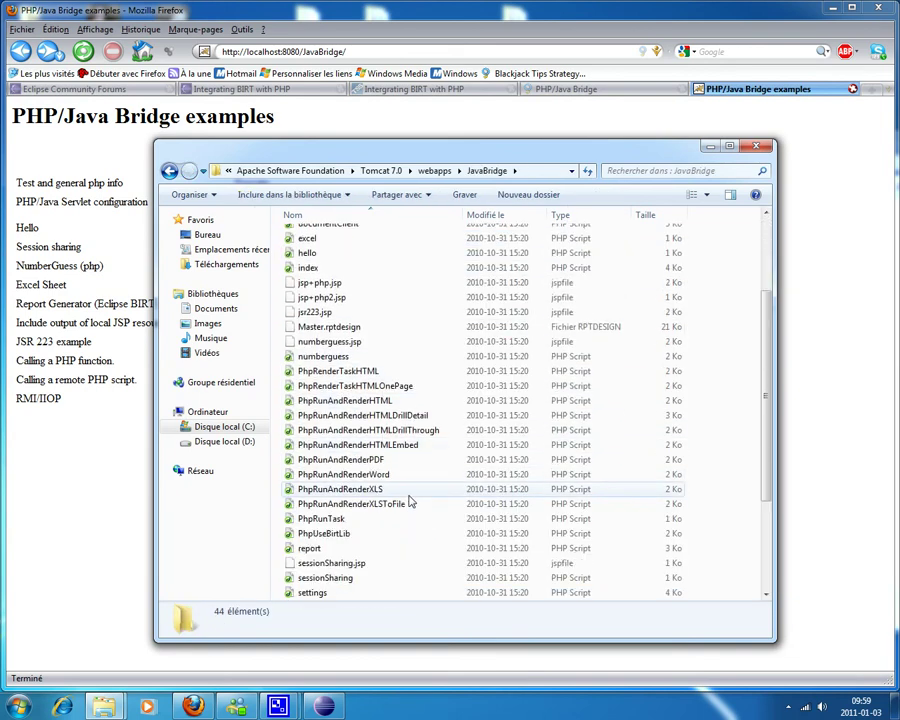
{"action": "left_click", "coordinate": [390, 415]}
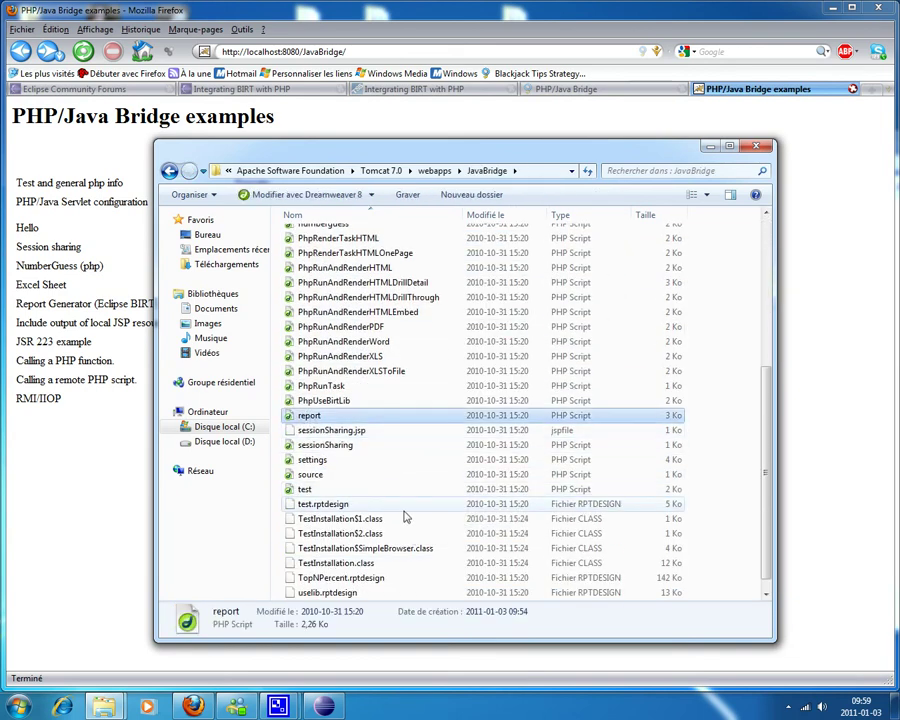